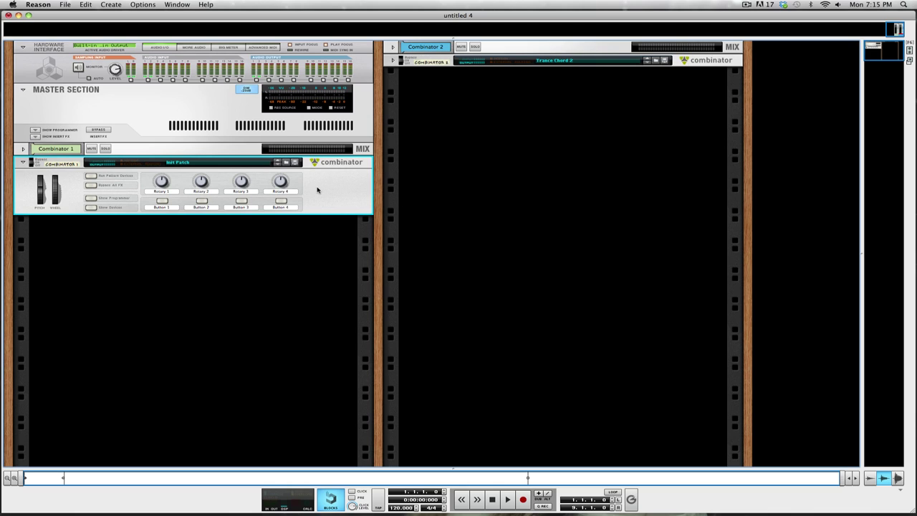
- Expand Combinator 1 and scroll the rack down through Thor, the effects, Pulsar and Maximizer, then back up
left_click(92, 207)
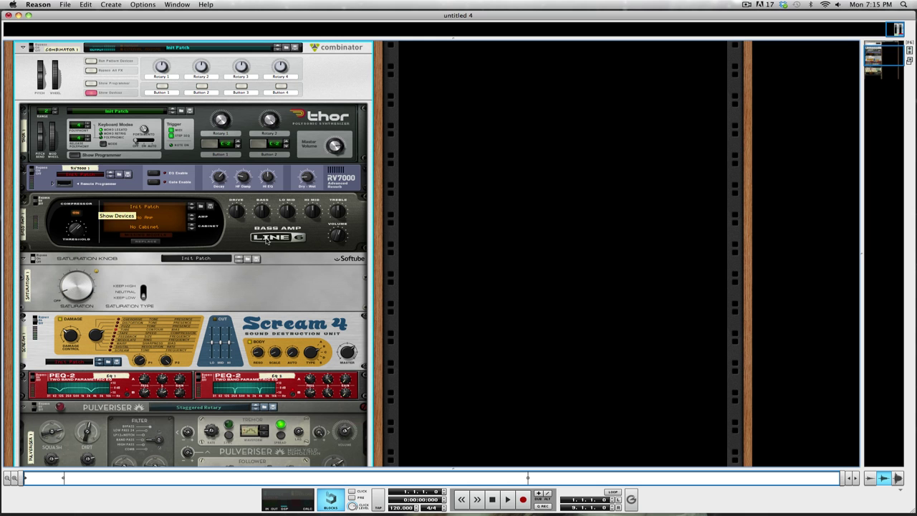
scroll(318, 259, "up", 3)
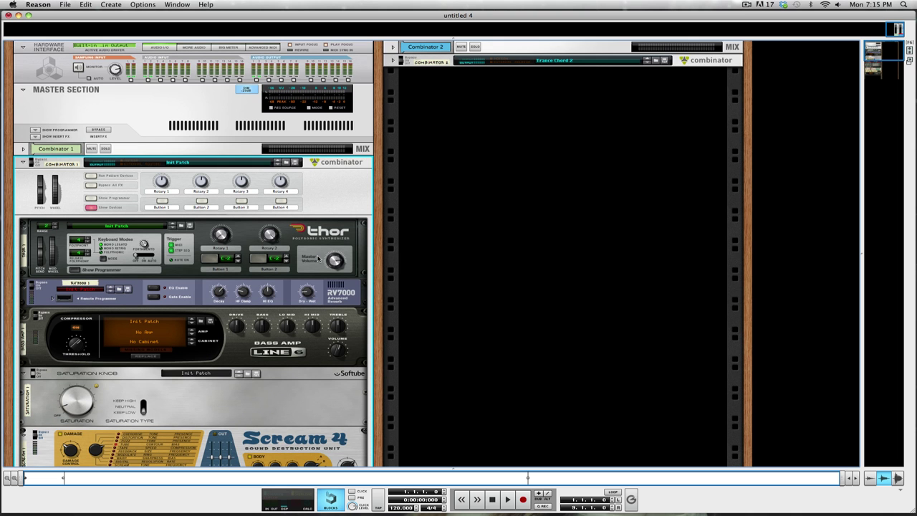
scroll(312, 257, "down", 3)
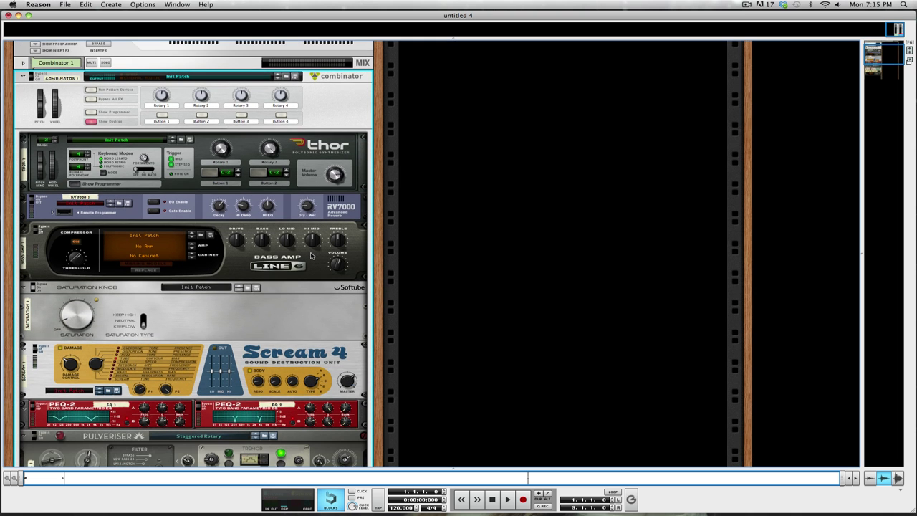
scroll(311, 256, "down", 4)
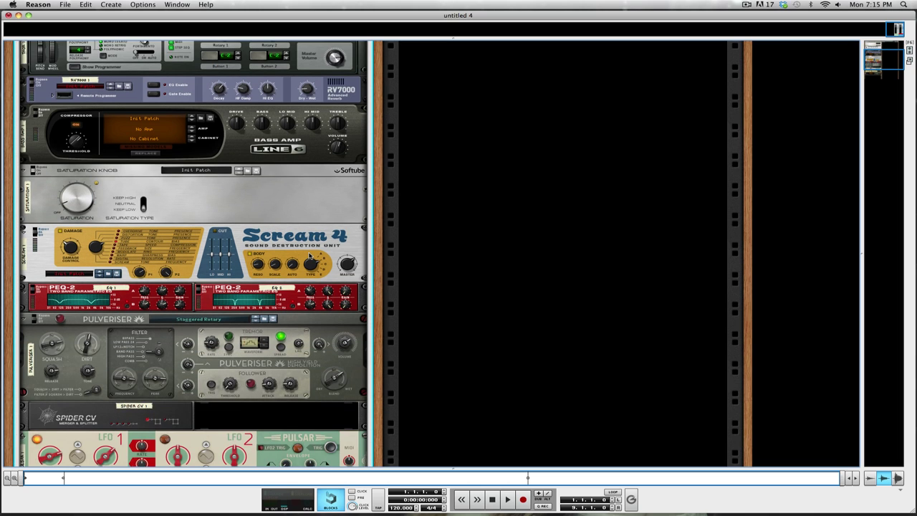
scroll(310, 255, "down", 3)
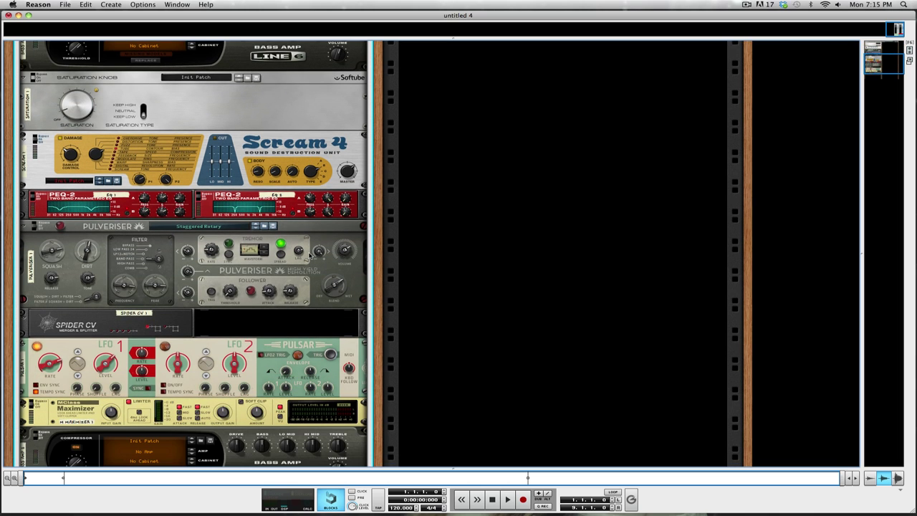
scroll(308, 255, "down", 4)
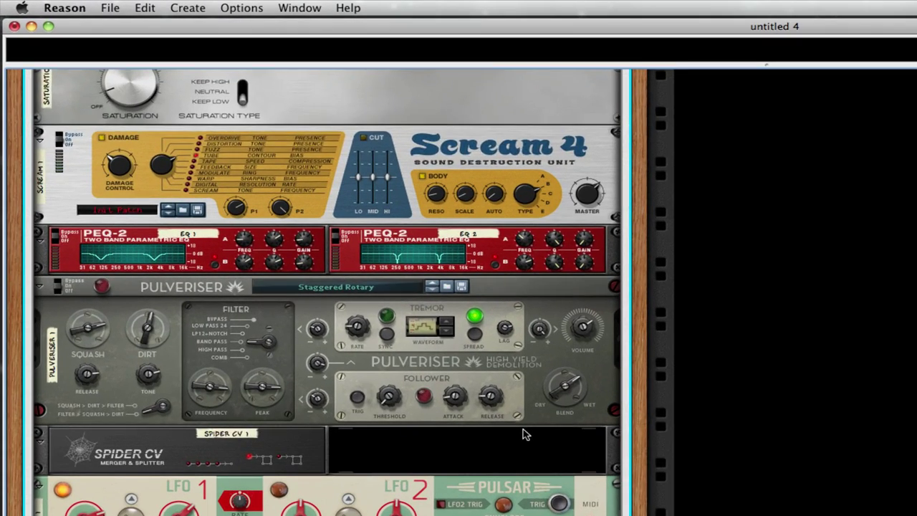
scroll(342, 284, "down", 3)
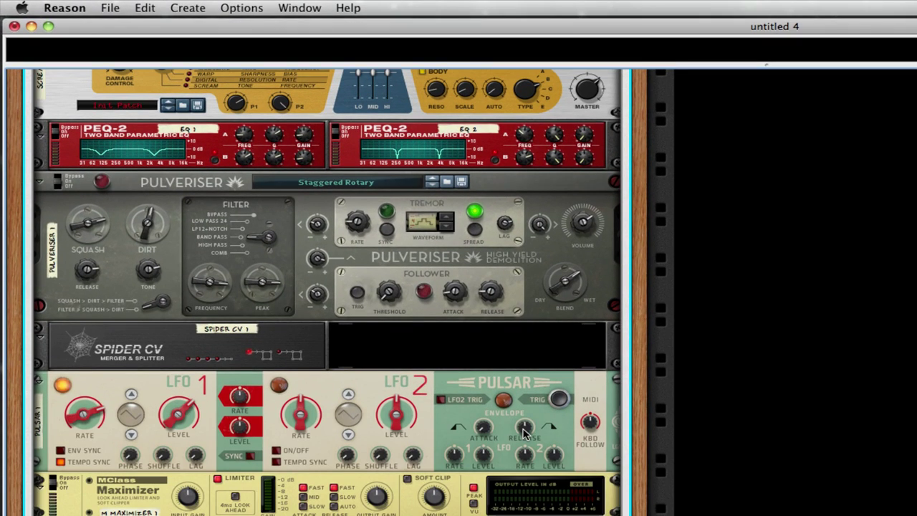
scroll(525, 429, "up", 12)
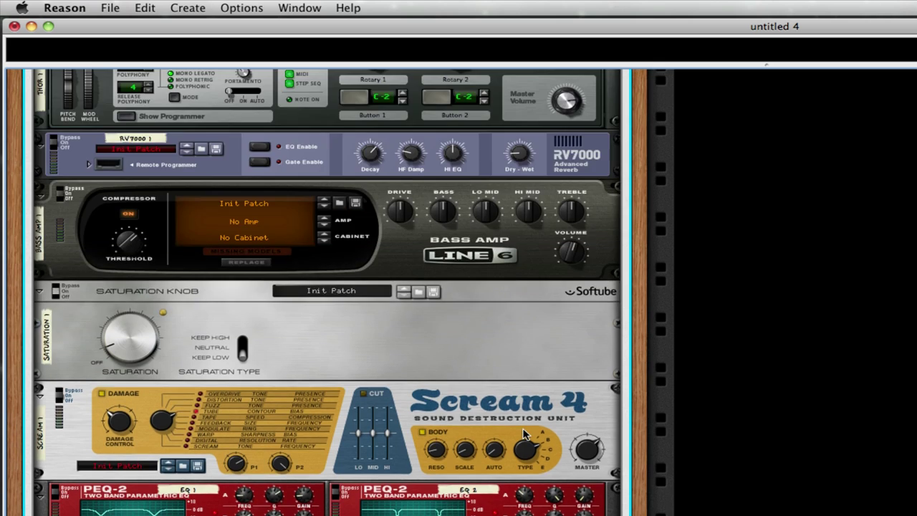
scroll(523, 434, "up", 11)
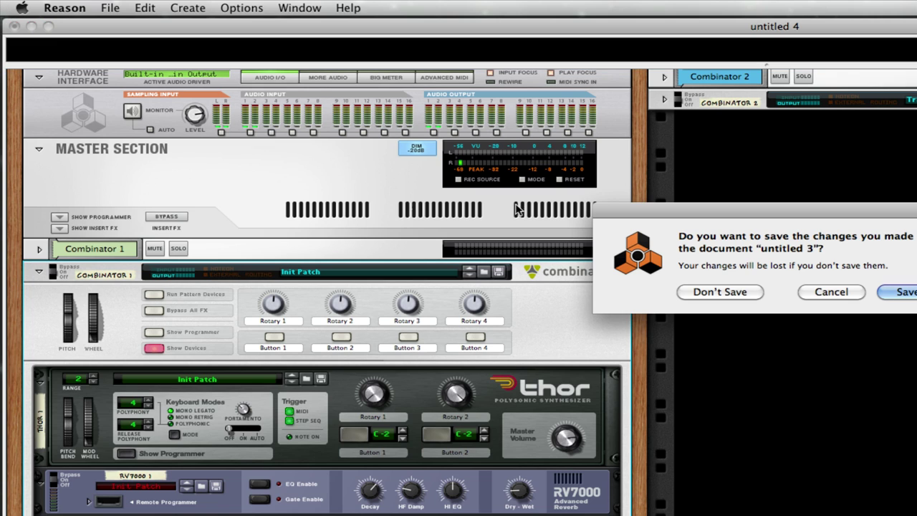
- Close untitled 3 without saving, close untitled 4, and start a new blank song
left_click(731, 290)
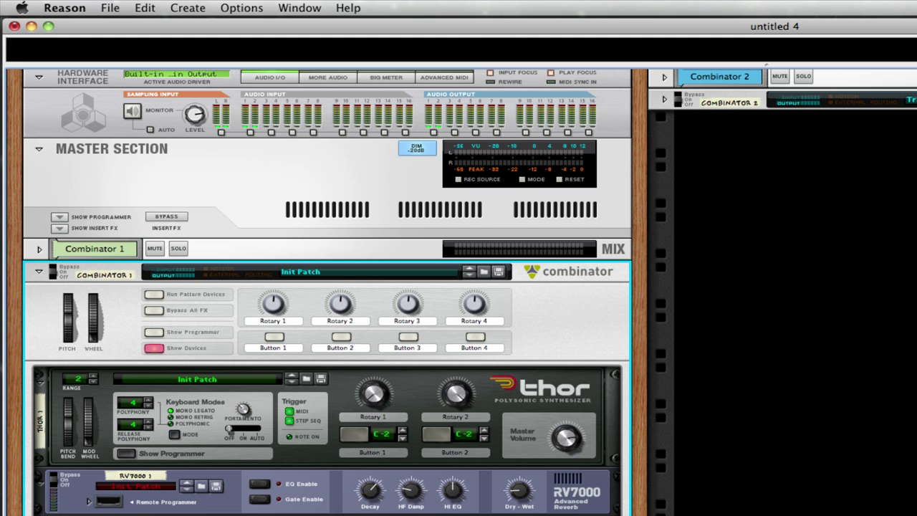
key("super+w")
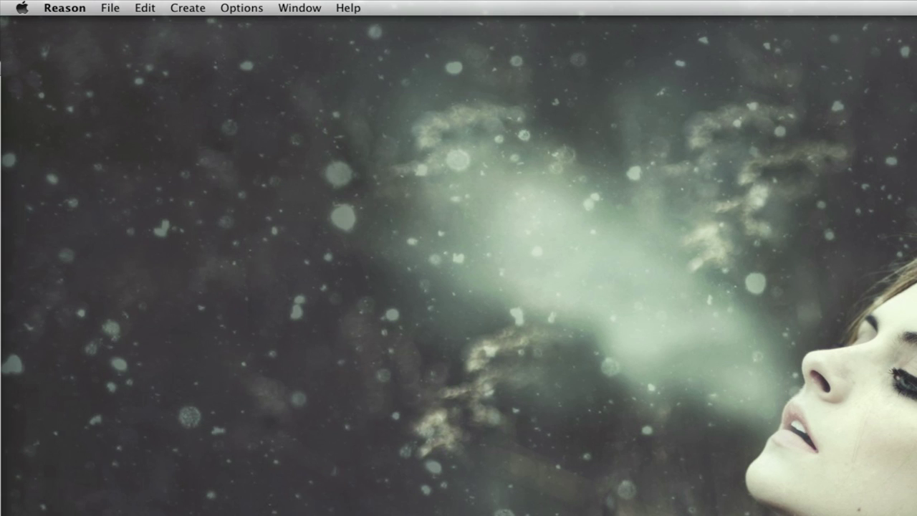
left_click(109, 8)
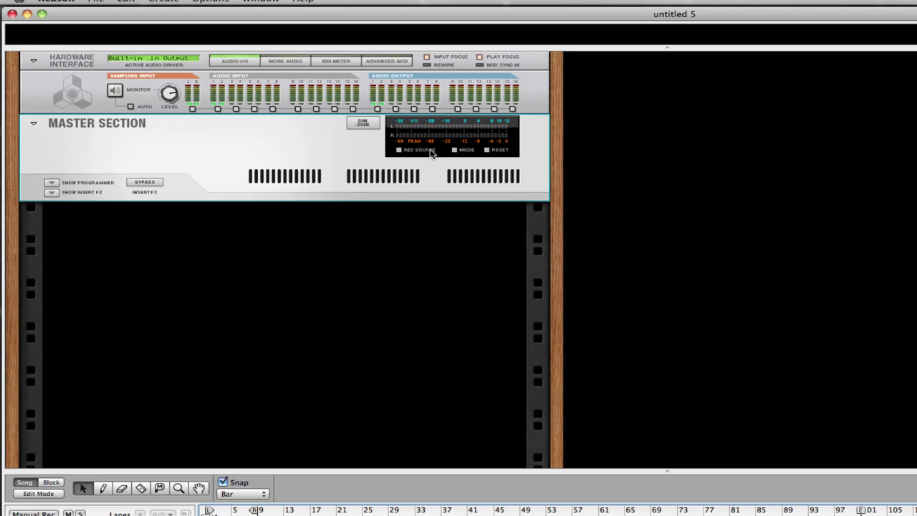
- Hide the sequencer so the rack fills the window, and create a Combinator in the empty rack
left_click_drag(326, 467, 326, 514)
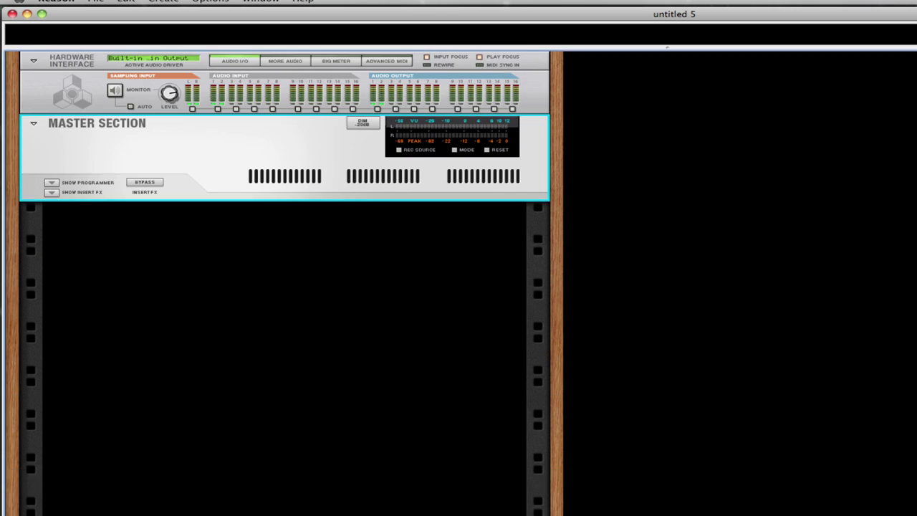
right_click(298, 242)
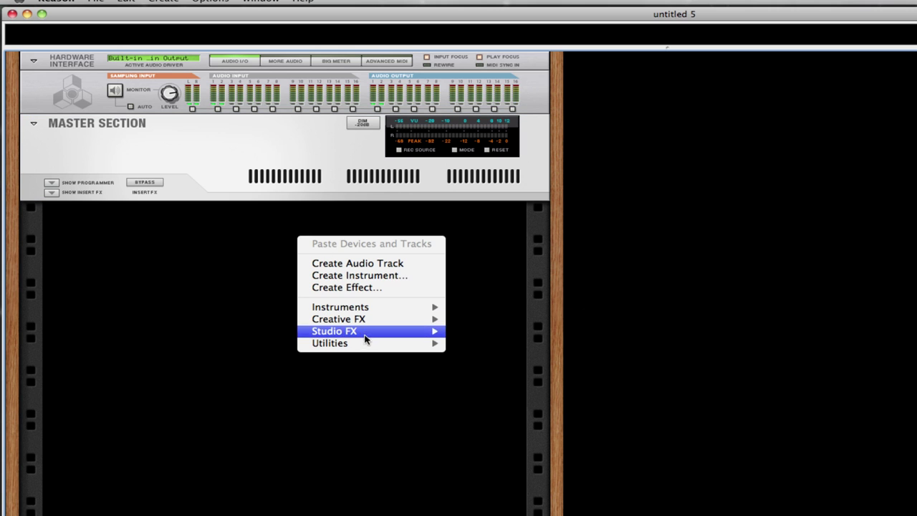
left_click(172, 300)
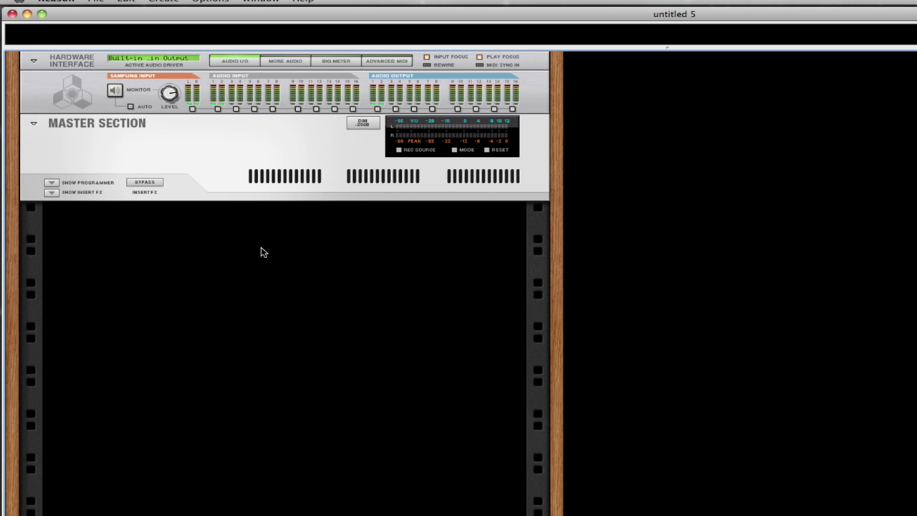
right_click(264, 249)
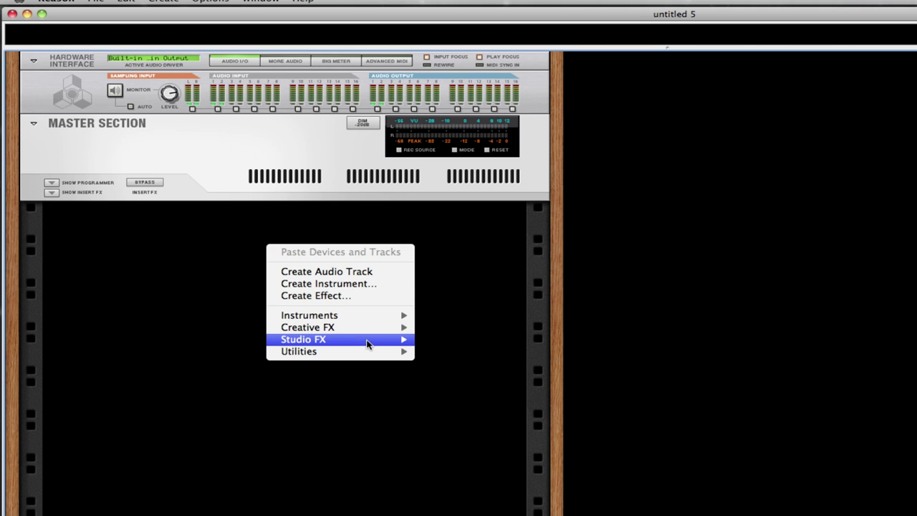
mouse_move(369, 352)
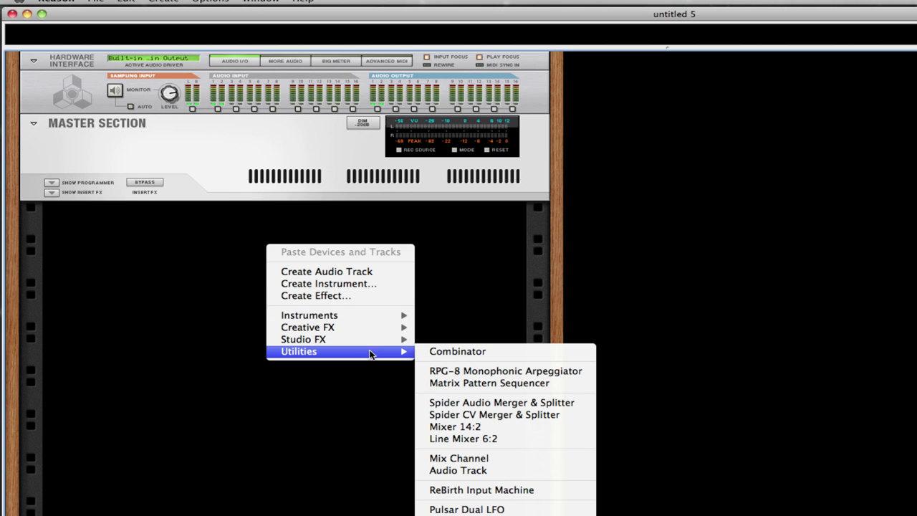
left_click(489, 351)
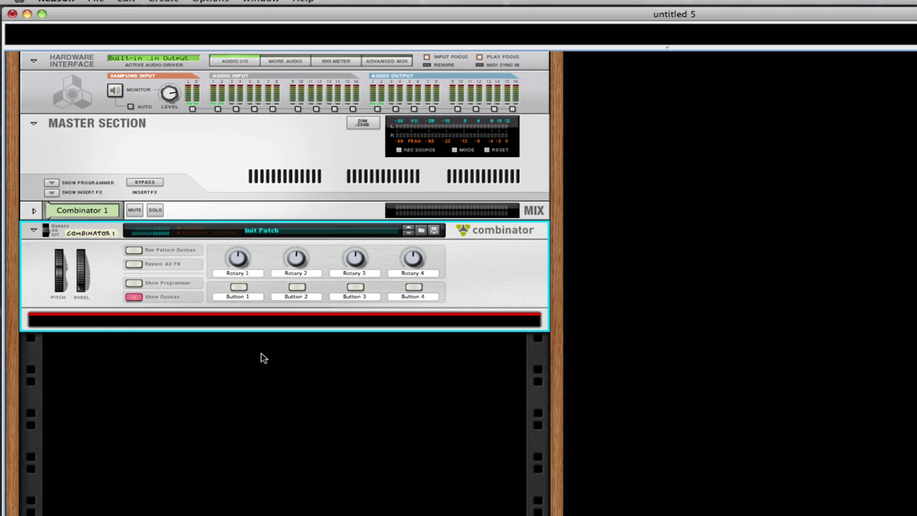
- Bring up the rack's device list below the Combinator without adding anything, then select Combinator 1
right_click(262, 358)
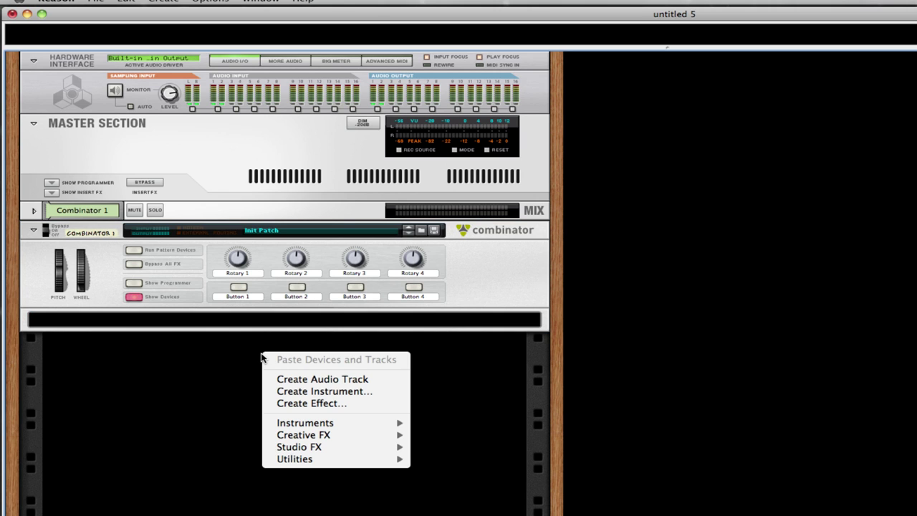
mouse_move(354, 423)
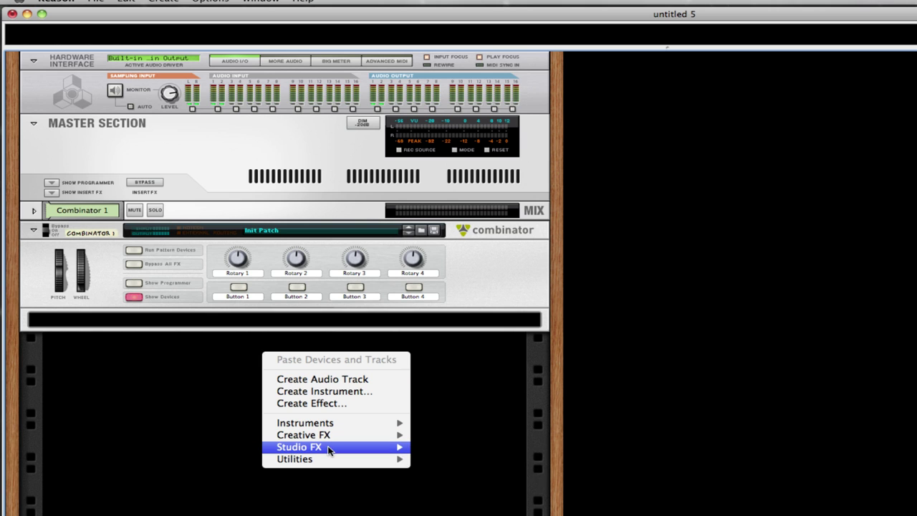
mouse_move(328, 461)
left_click(176, 379)
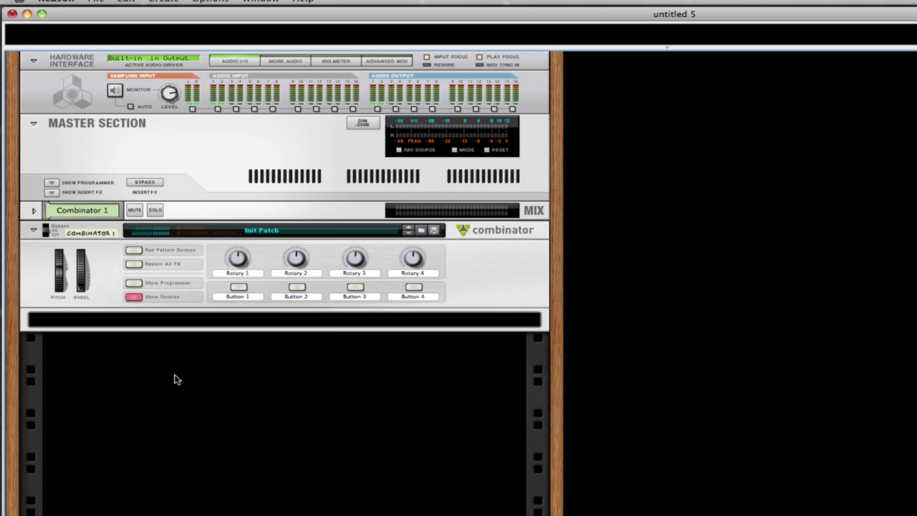
right_click(285, 366)
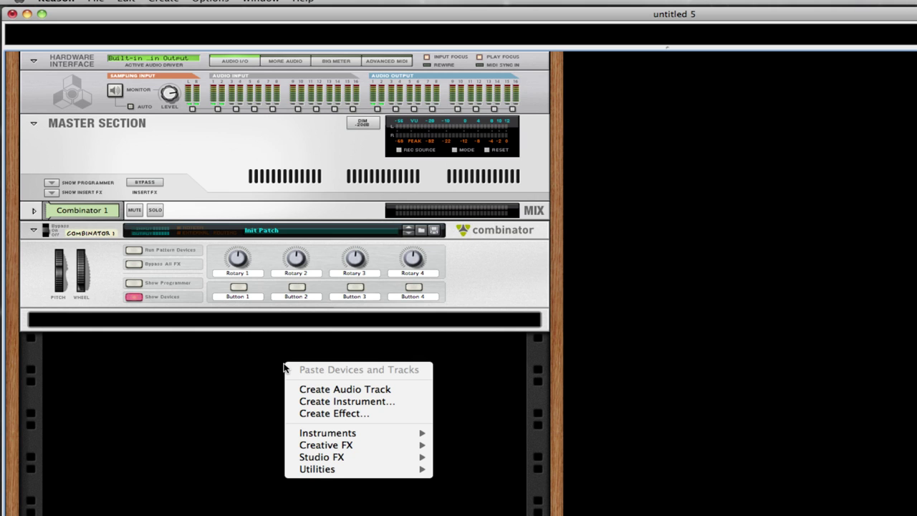
left_click(179, 413)
left_click(469, 290)
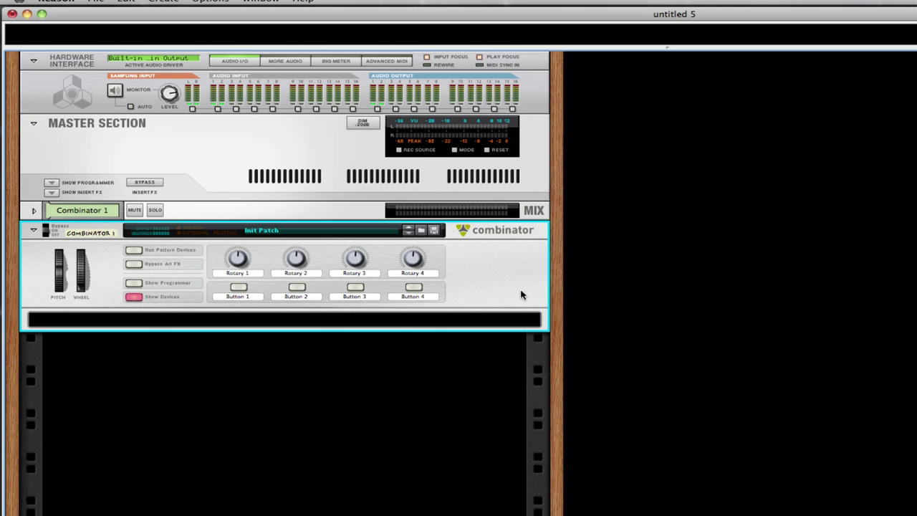
- Add a Thor Polysonic Synthesizer inside Combinator 1 from the Instruments list
left_click(395, 322)
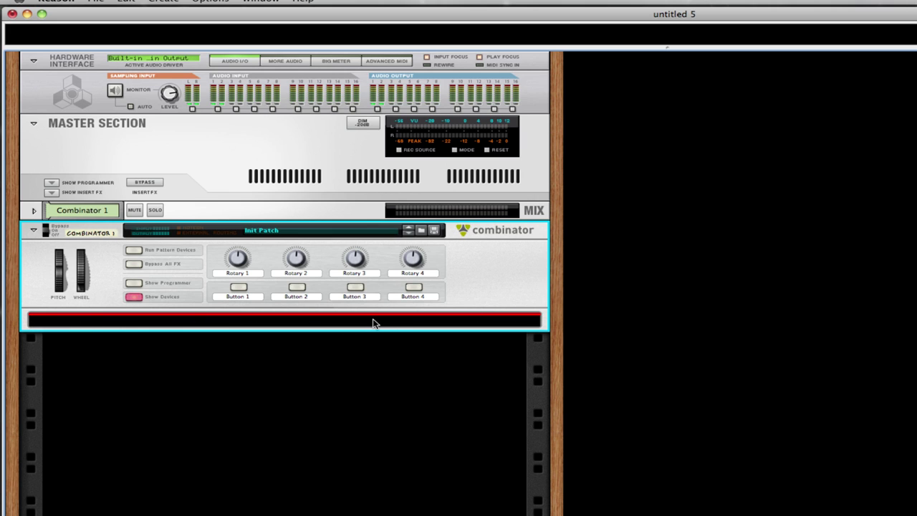
right_click(373, 323)
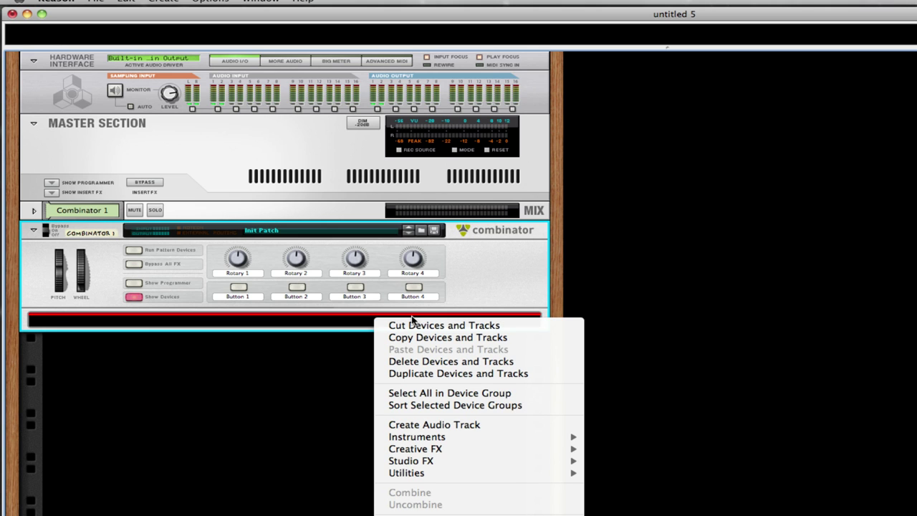
mouse_move(546, 463)
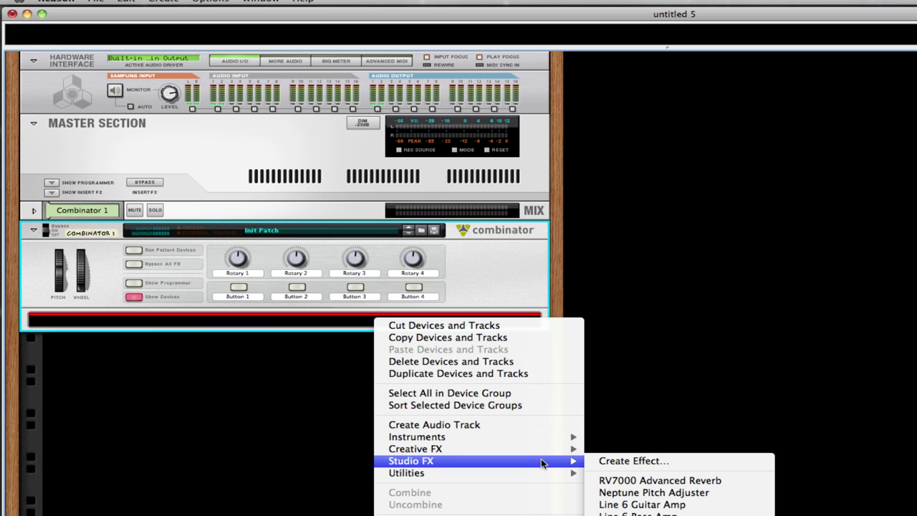
mouse_move(499, 452)
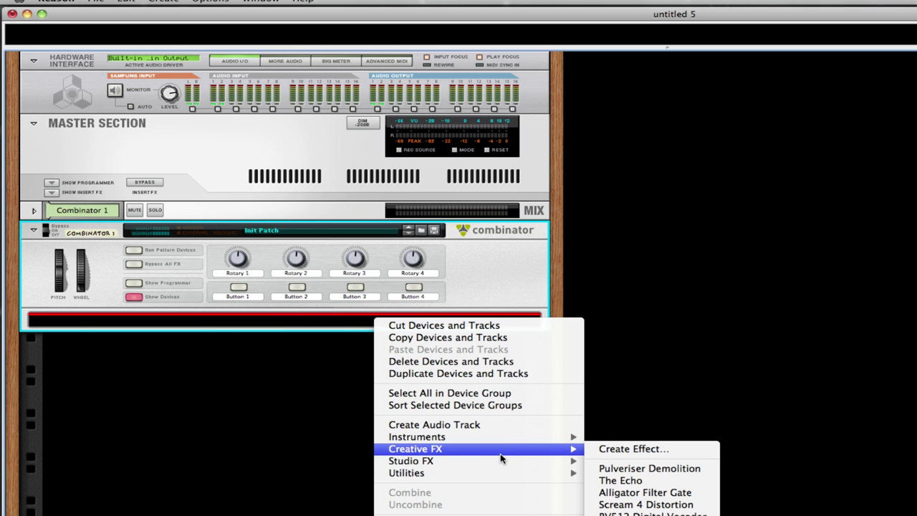
mouse_move(500, 436)
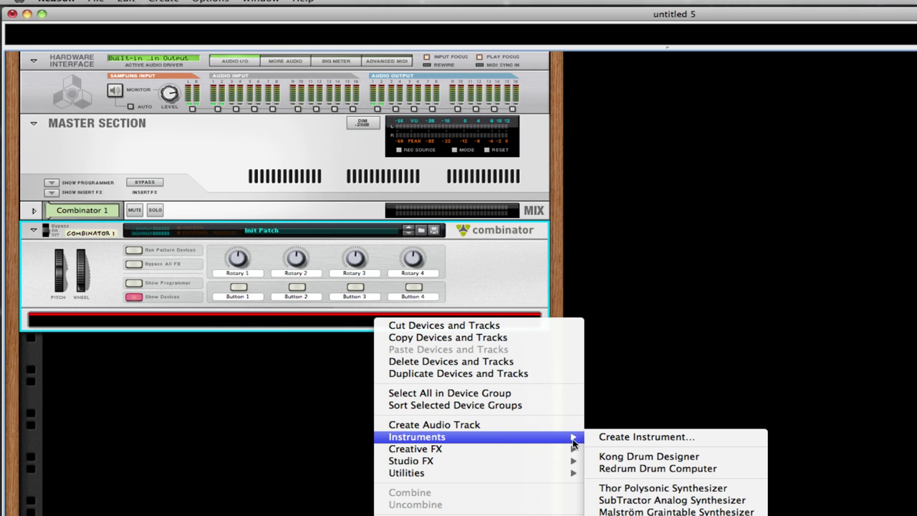
left_click(631, 489)
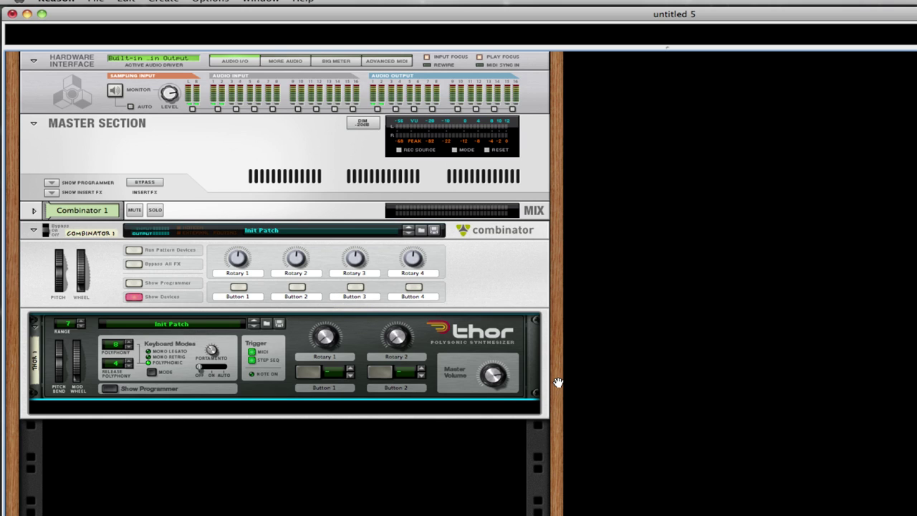
- Set Thor's pitch bend range to 2 and polyphony to 4, and lower the master output by 20 dB
left_click(80, 327)
left_click(81, 327)
left_click(128, 349)
left_click(128, 348)
left_click(128, 348)
left_click(128, 348)
left_click(361, 124)
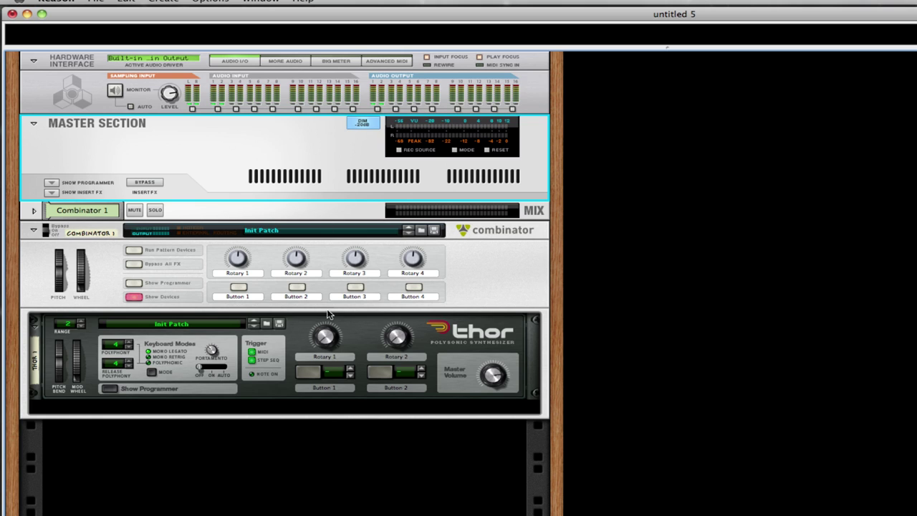
- Show Thor's programmer panel and set Osc 1's type to Off
left_click(108, 388)
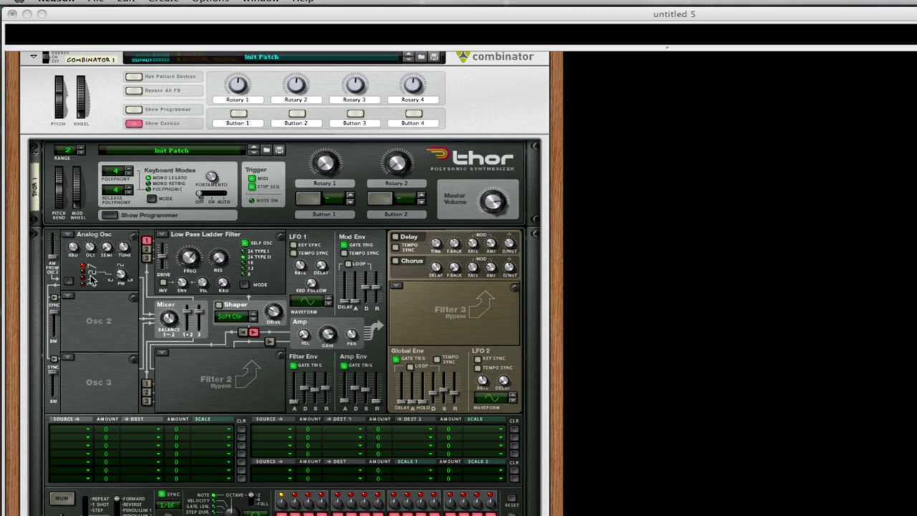
left_click(325, 154)
left_click(270, 273)
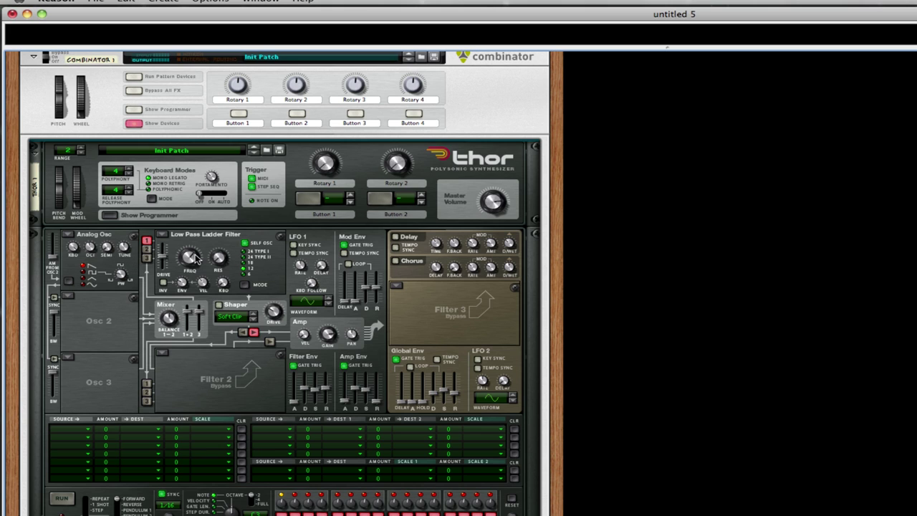
left_click(76, 238)
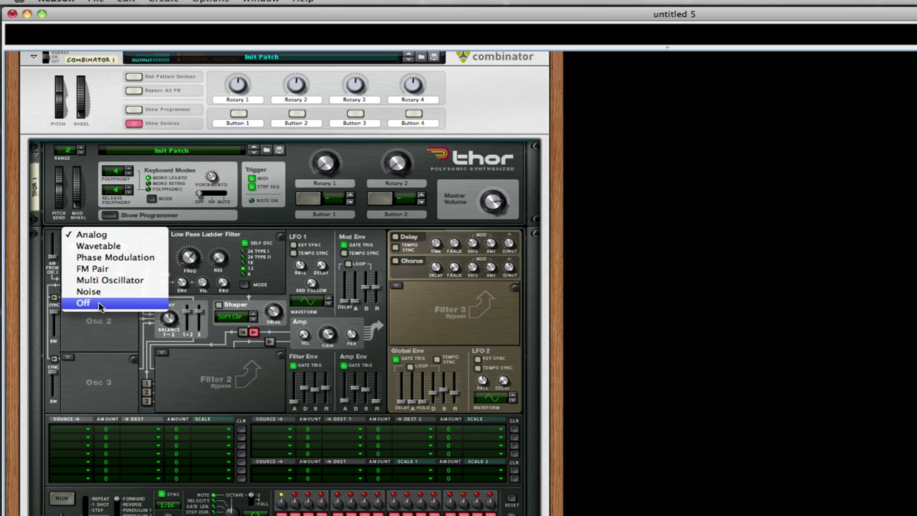
left_click(91, 300)
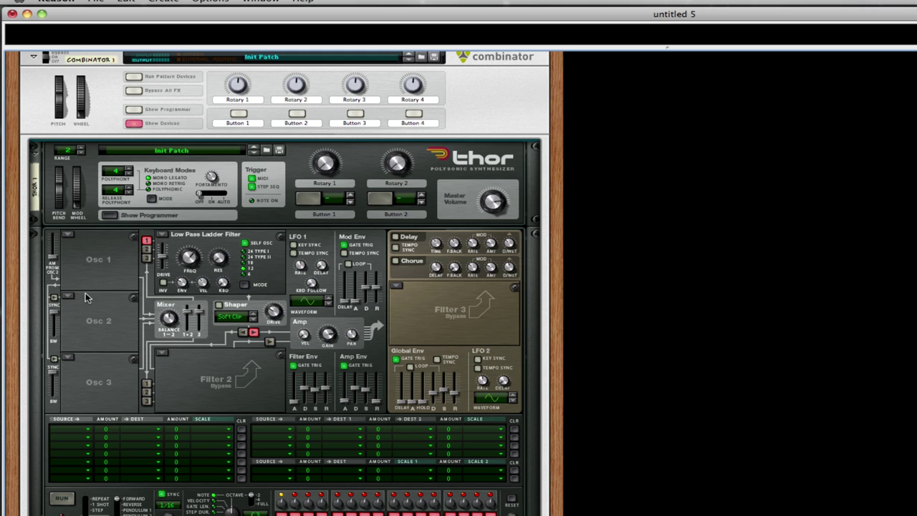
- Make Osc 2 and Osc 3 FM Pair oscillators with FM amounts of 85 and 99
left_click(72, 301)
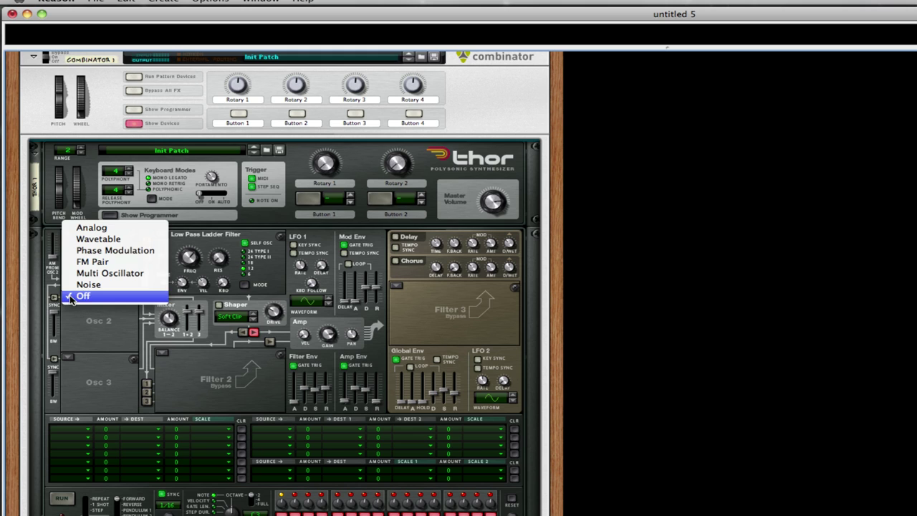
left_click(136, 261)
left_click(71, 359)
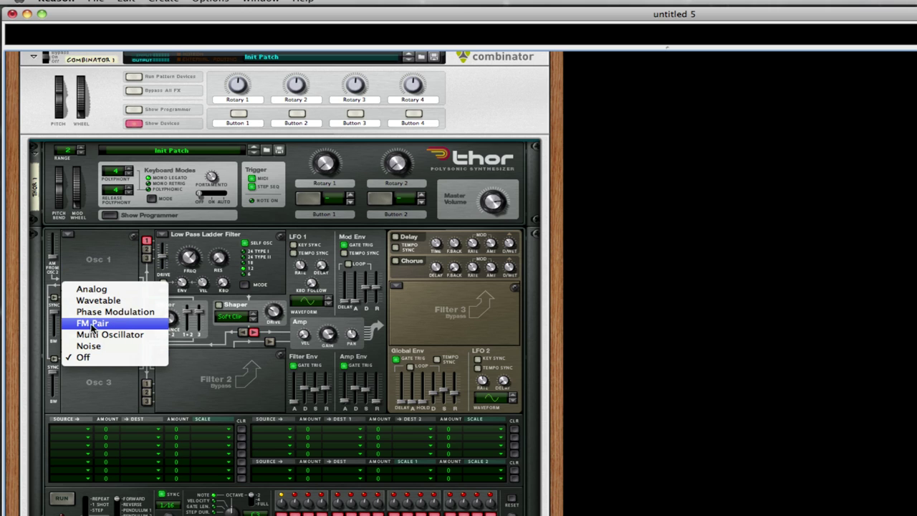
left_click(108, 324)
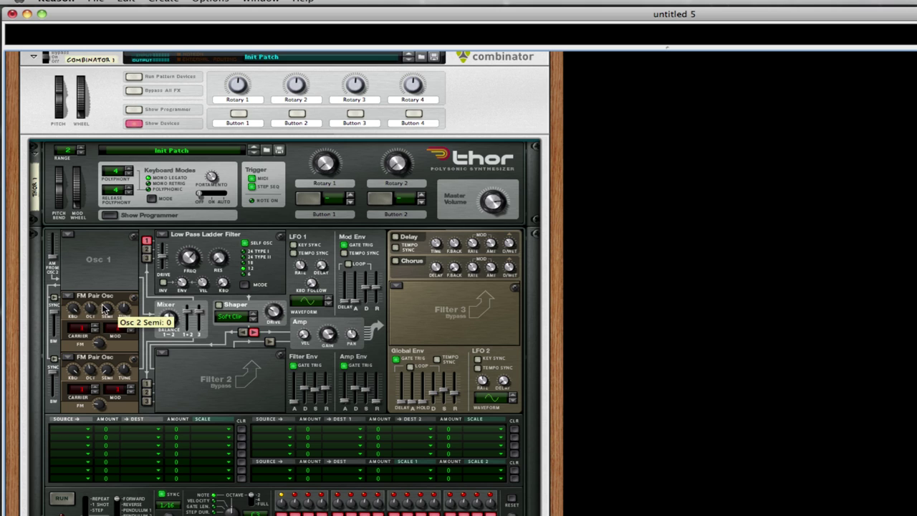
left_click_drag(101, 351, 106, 329)
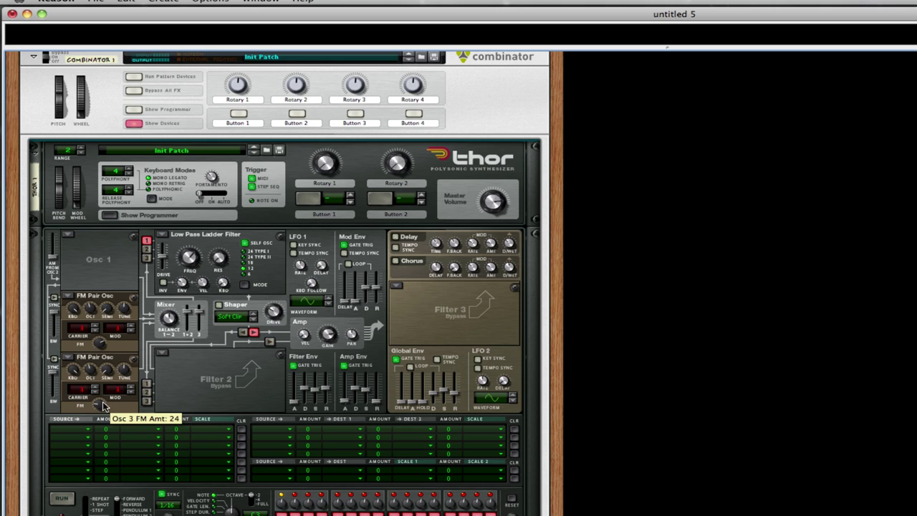
left_click_drag(105, 403, 106, 383)
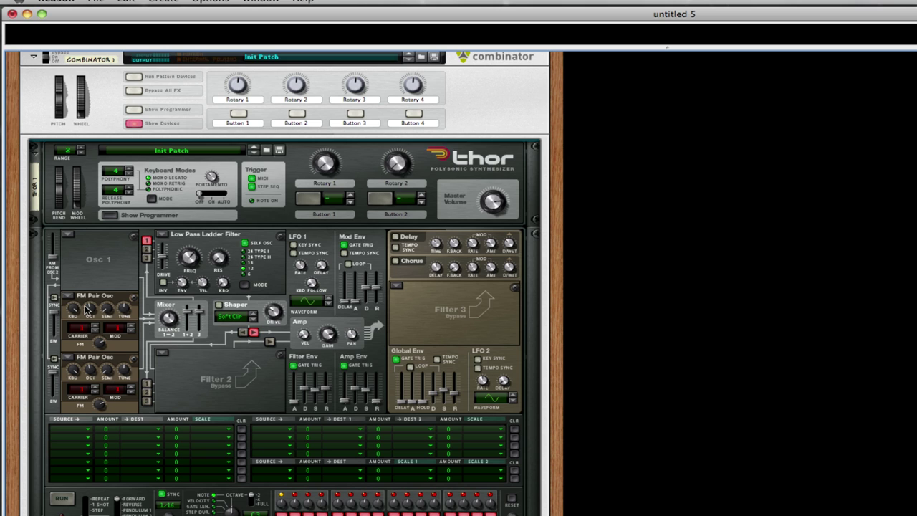
mouse_move(89, 315)
mouse_move(91, 378)
- Route Osc 2 into Filter 1 instead of Osc 1, Osc 3 into Filter 2, and Filter 2 to the amp
left_click(147, 241)
left_click(146, 250)
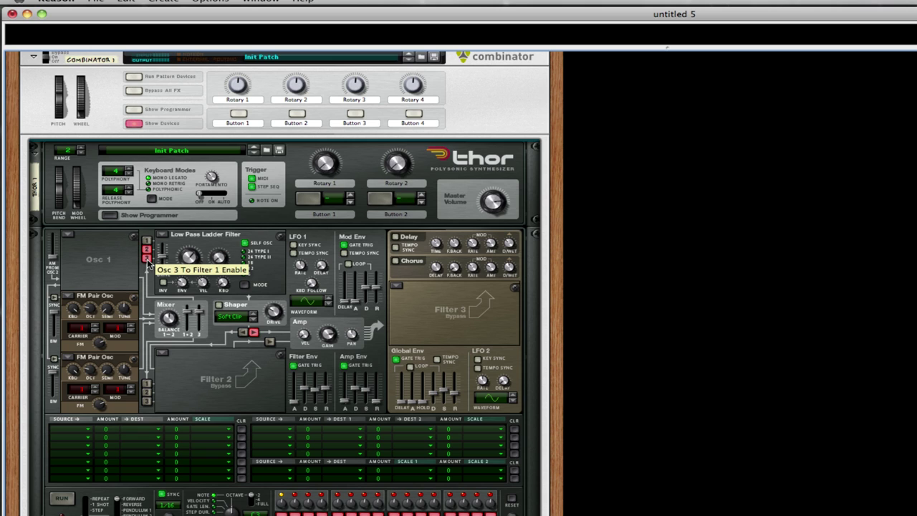
left_click(147, 402)
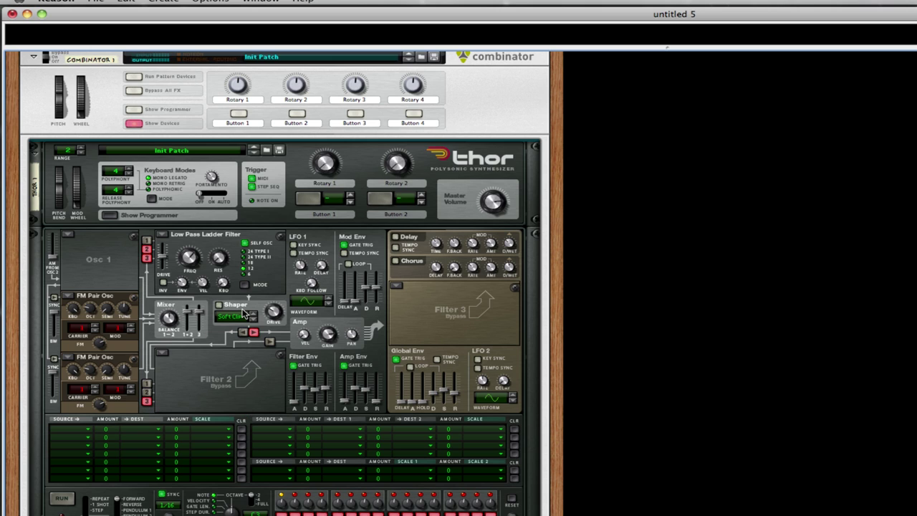
left_click(270, 342)
- Switch the Low Pass Ladder Filter from a 12 dB to a 24 dB slope
left_click(244, 256)
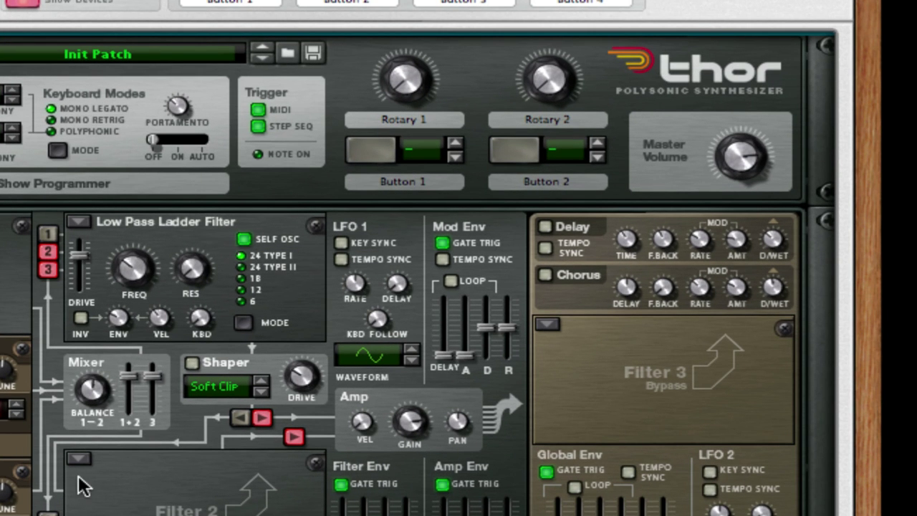
- Make Filter 2 a State Variable filter in HP 12 mode with drive raised to about 71
left_click(87, 455)
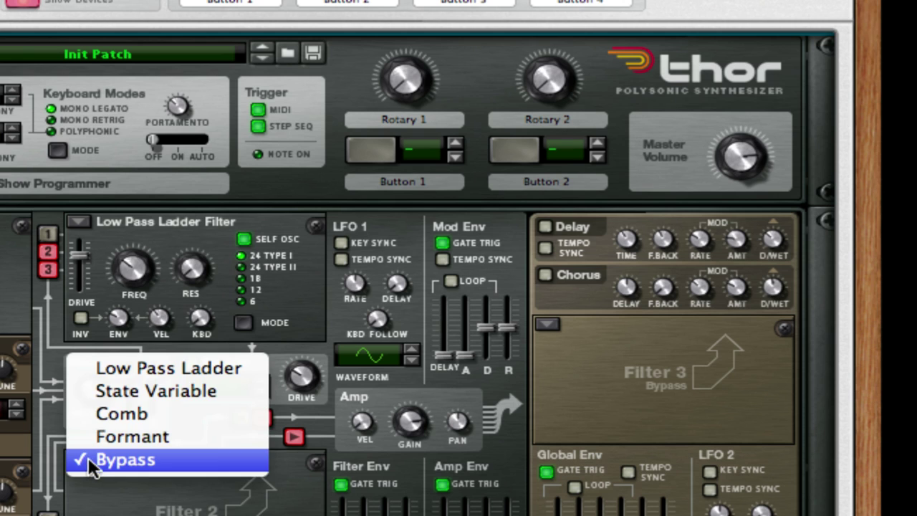
left_click(184, 392)
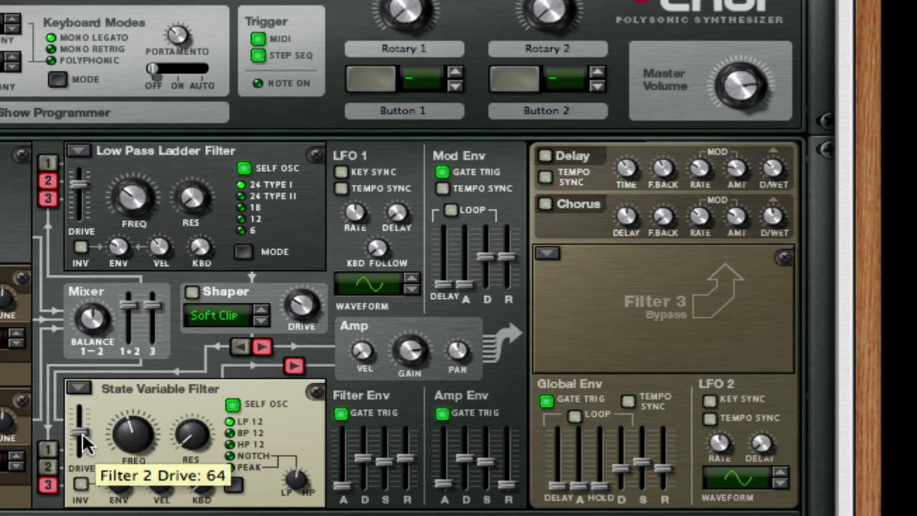
left_click_drag(83, 441, 84, 438)
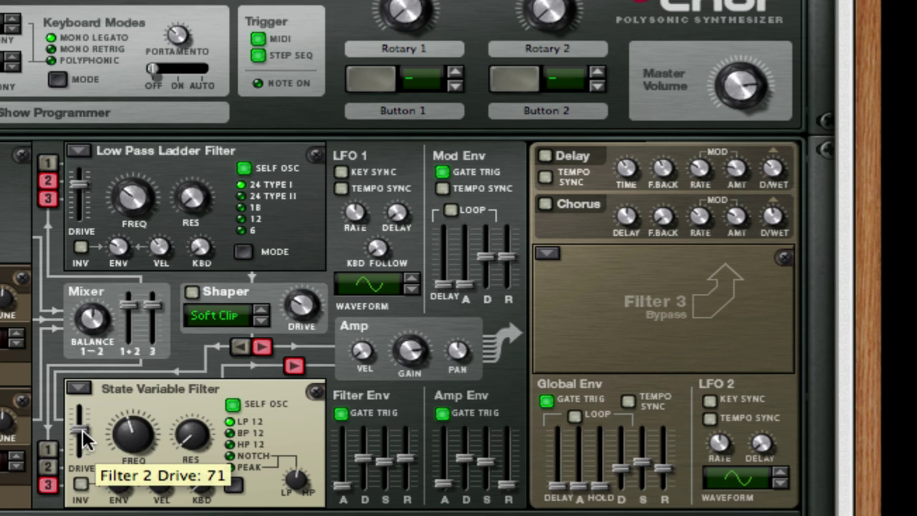
left_click(230, 444)
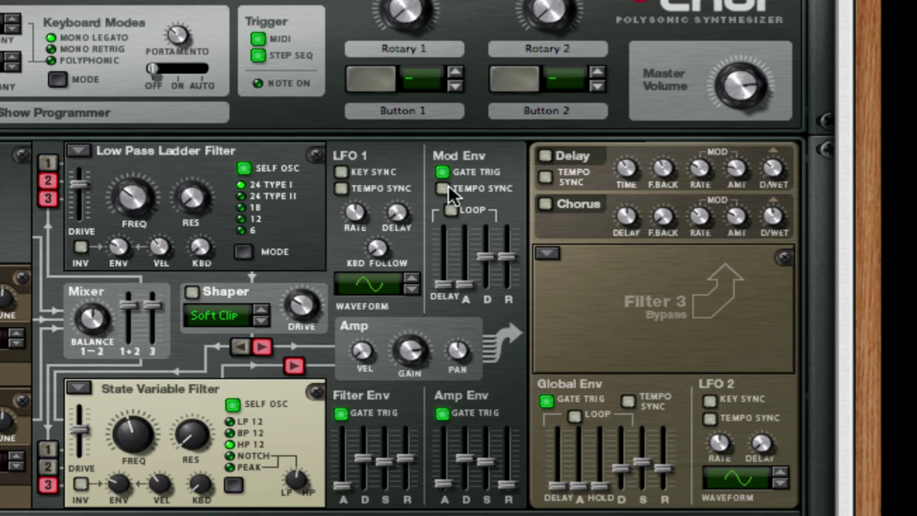
- Raise LFO 1's rate to about 6 Hz and its keyboard follow to 6
mouse_move(358, 224)
left_click_drag(354, 216, 353, 205)
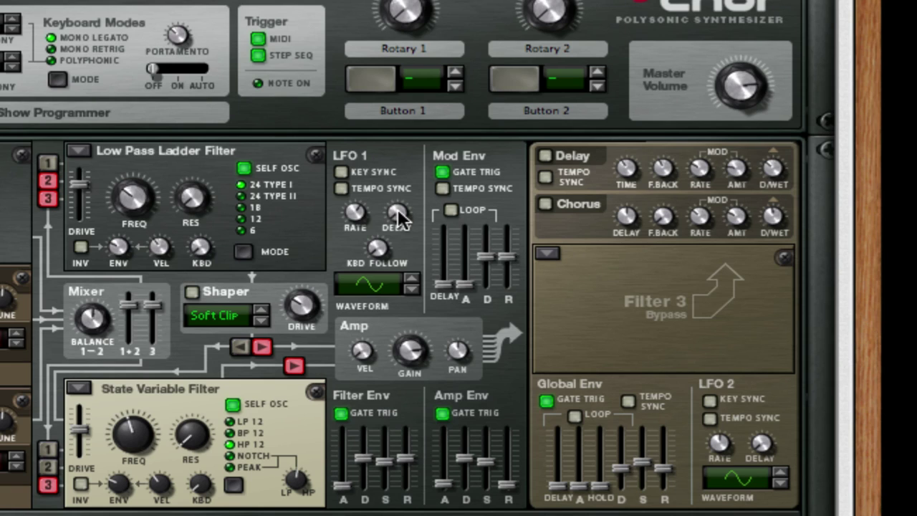
scroll(377, 247, "up", 6)
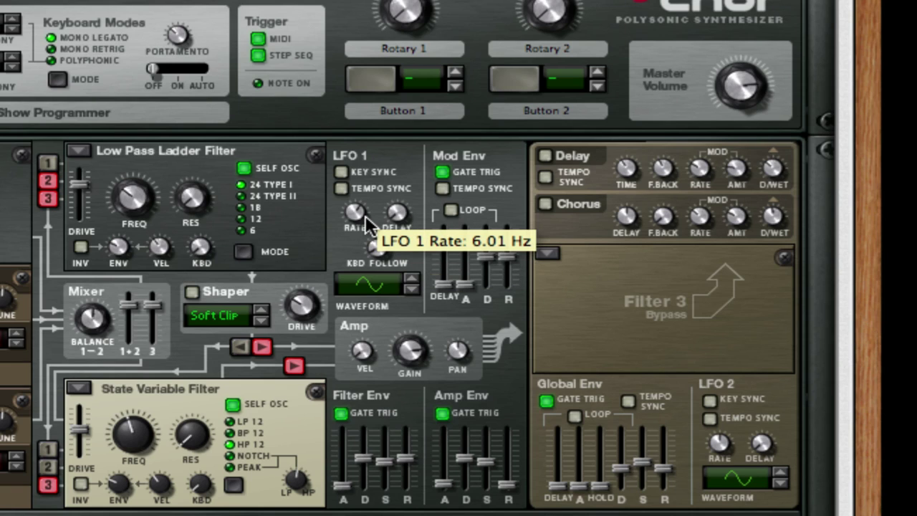
- Make Filter 3 a Comb filter with its frequency lowered to about 576 Hz
left_click(546, 253)
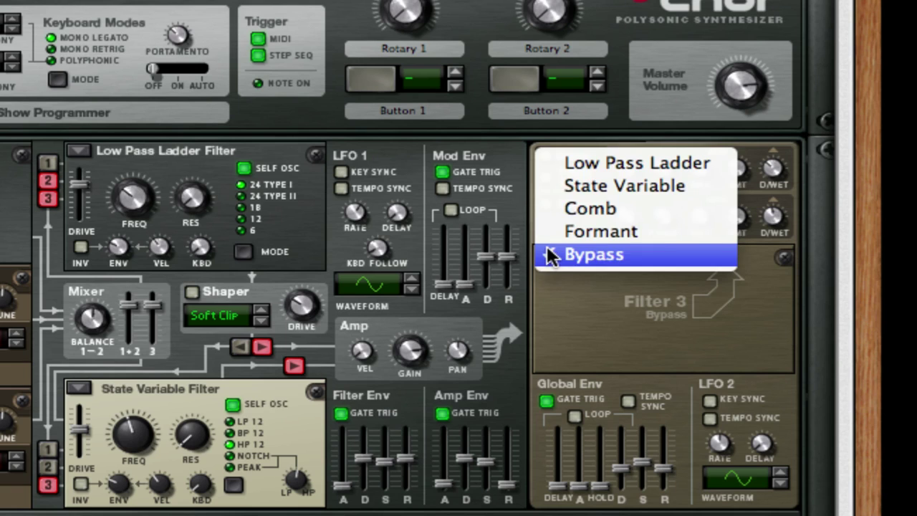
left_click(633, 207)
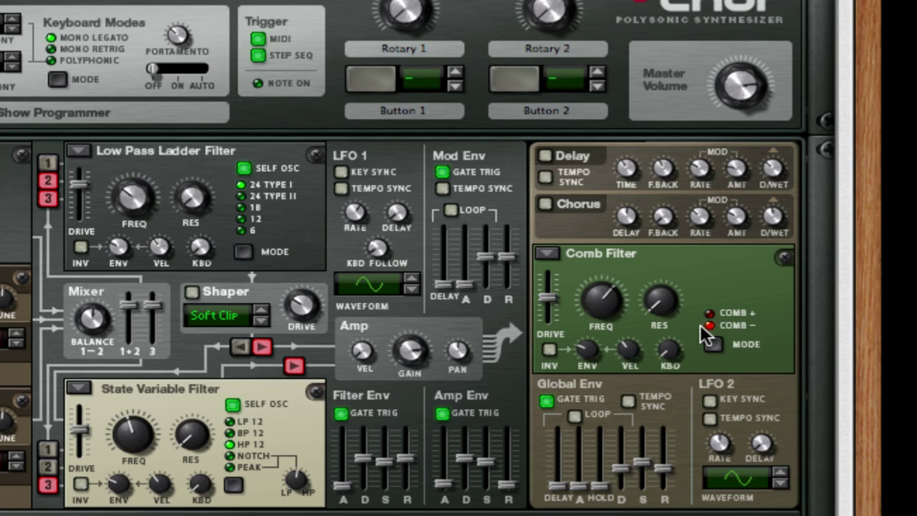
left_click_drag(590, 303, 550, 301)
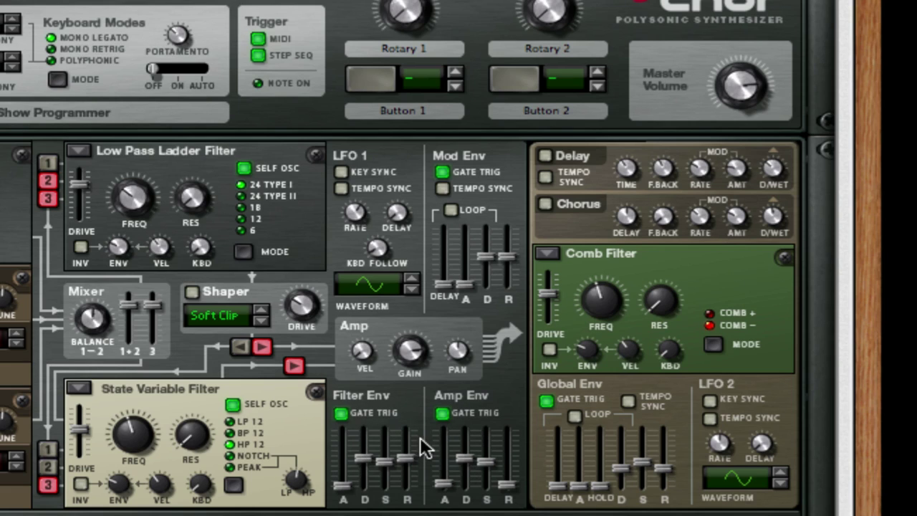
- Set both envelopes to full sustain and 256 ms decay; filter release 180 ms, amp release ~90 ms
left_click_drag(469, 462, 477, 484)
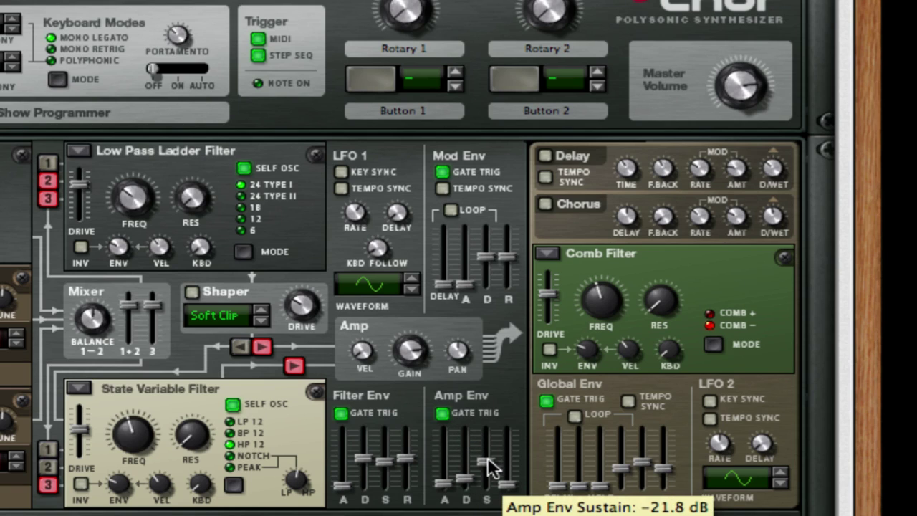
left_click_drag(490, 464, 492, 374)
left_click_drag(384, 461, 409, 364)
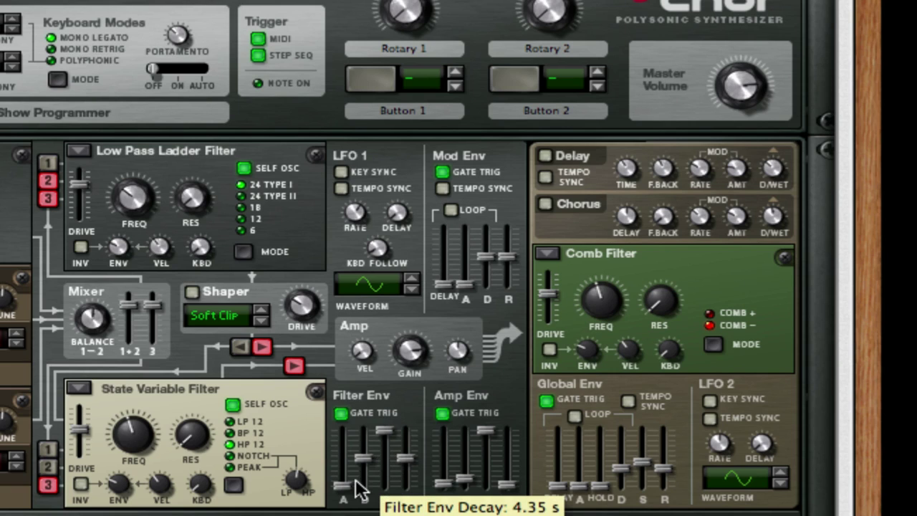
left_click_drag(361, 463, 364, 495)
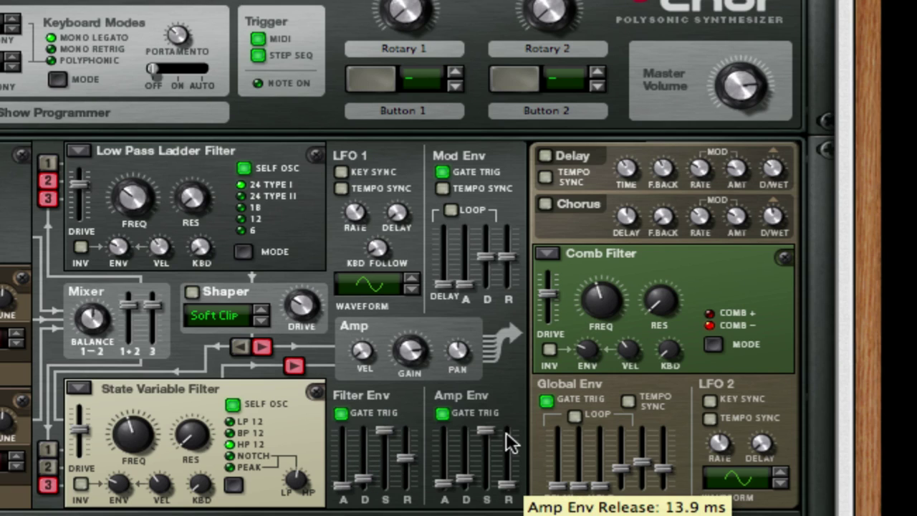
left_click_drag(402, 459, 402, 480)
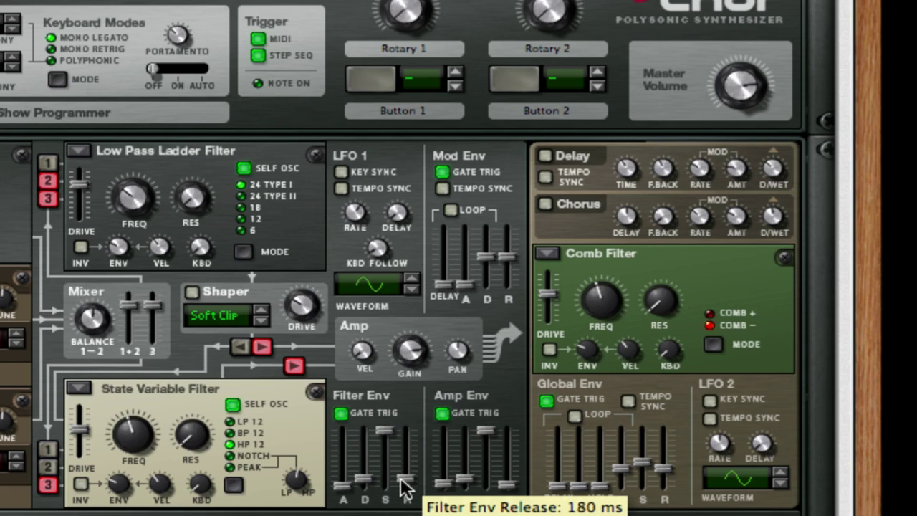
left_click_drag(507, 484, 507, 477)
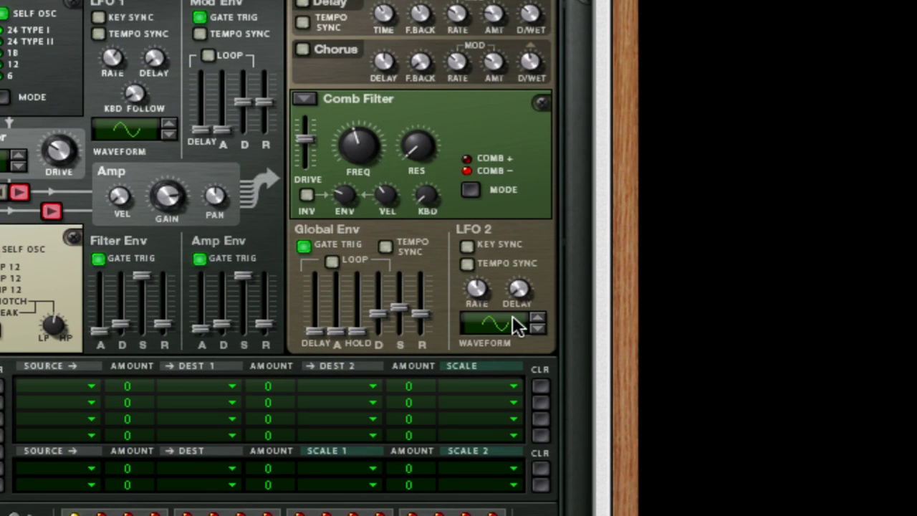
- Step LFO 2's waveform from the default sine to value 5
left_click_drag(513, 315, 523, 300)
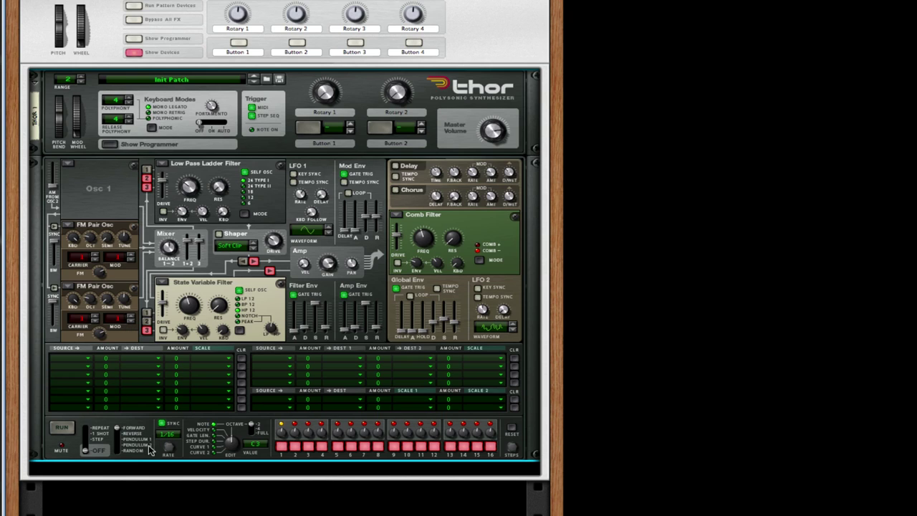
- Set the first three mod matrix row sources to LFO 1, Key Note and LFO 2
left_click(62, 359)
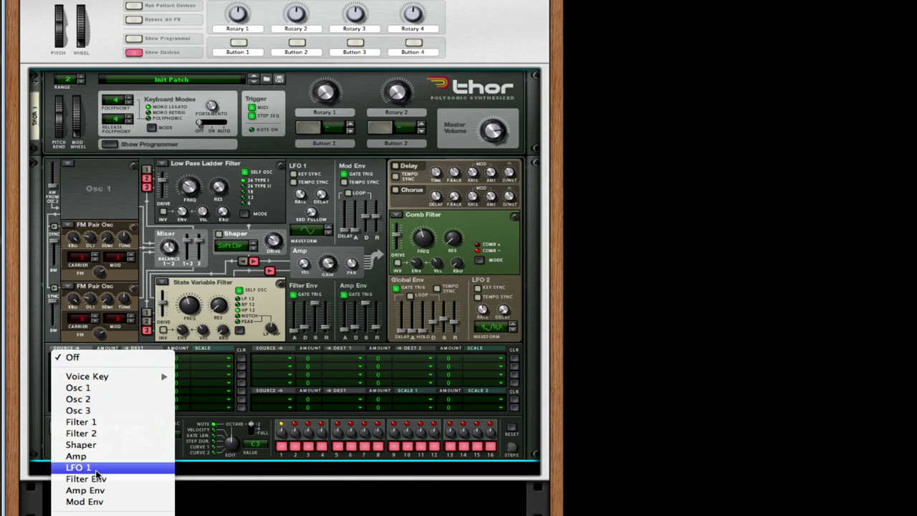
left_click(84, 467)
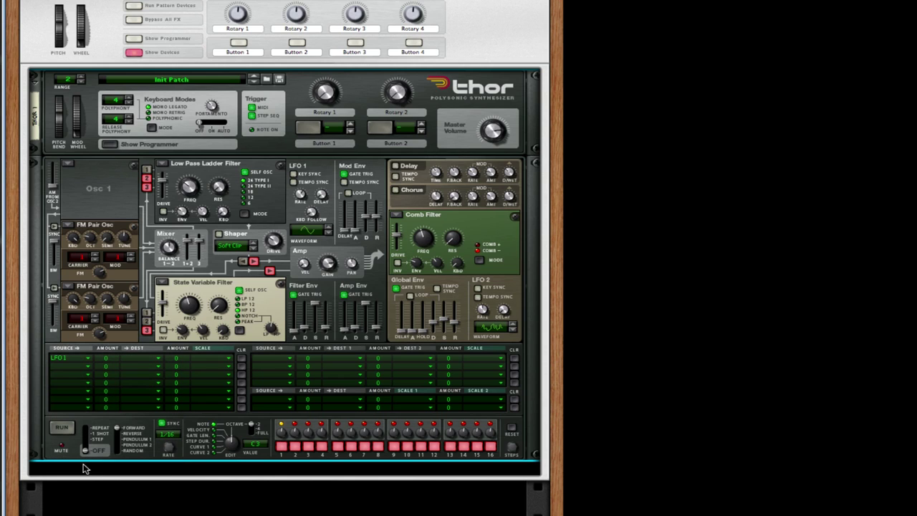
left_click(69, 372)
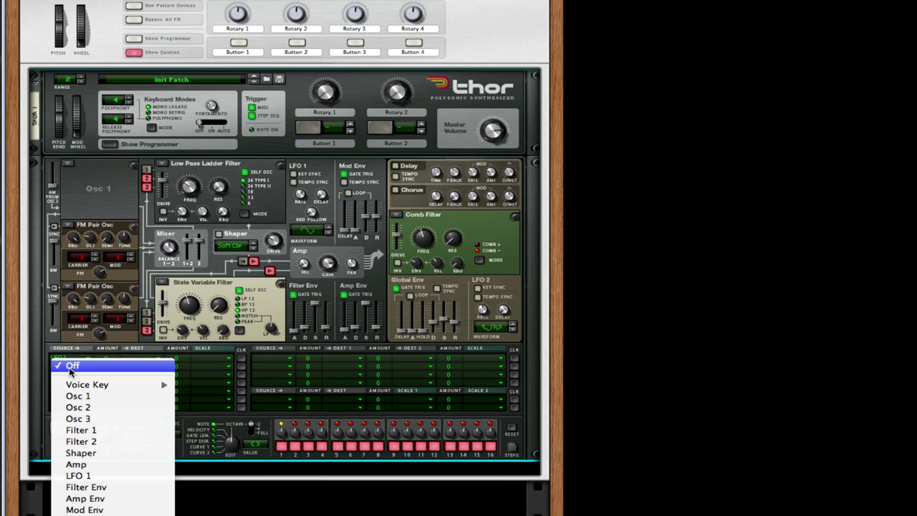
mouse_move(86, 387)
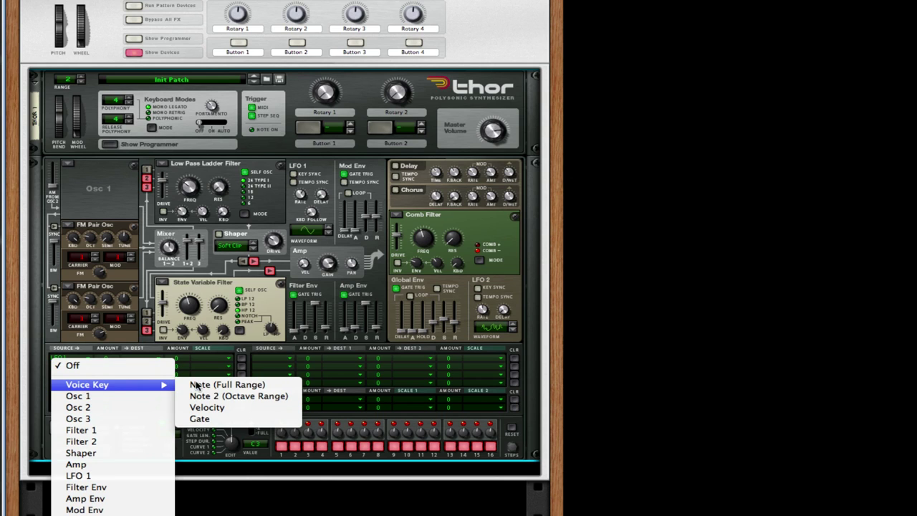
left_click(227, 388)
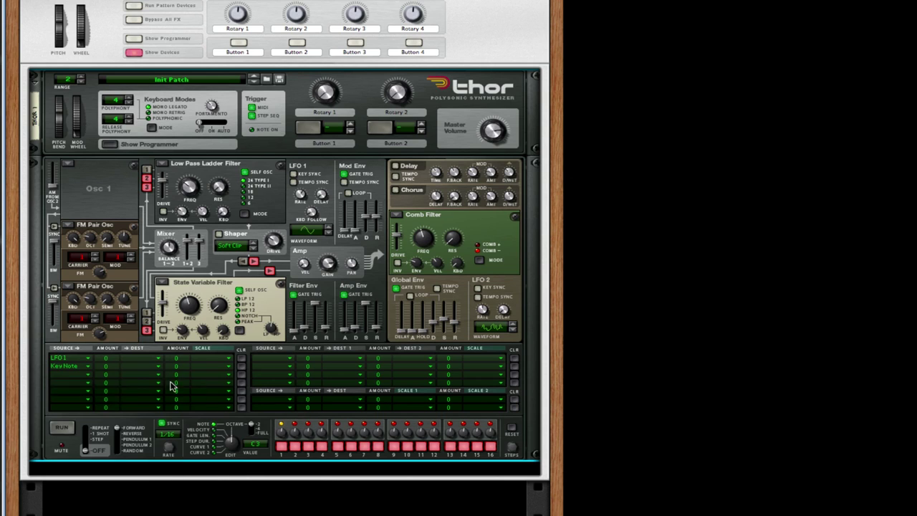
left_click(84, 380)
left_click(78, 383)
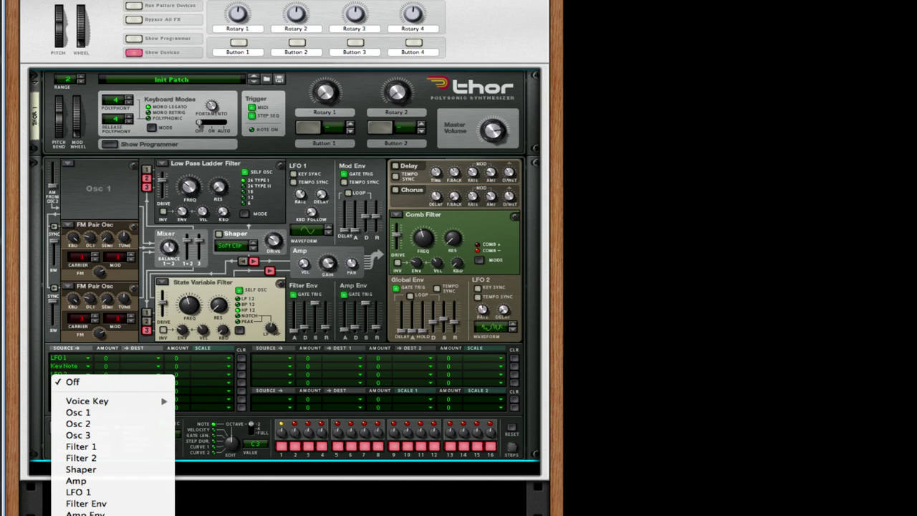
- Assign Button1 and Button2 as sources for the fourth and fifth matrix rows
key("Escape")
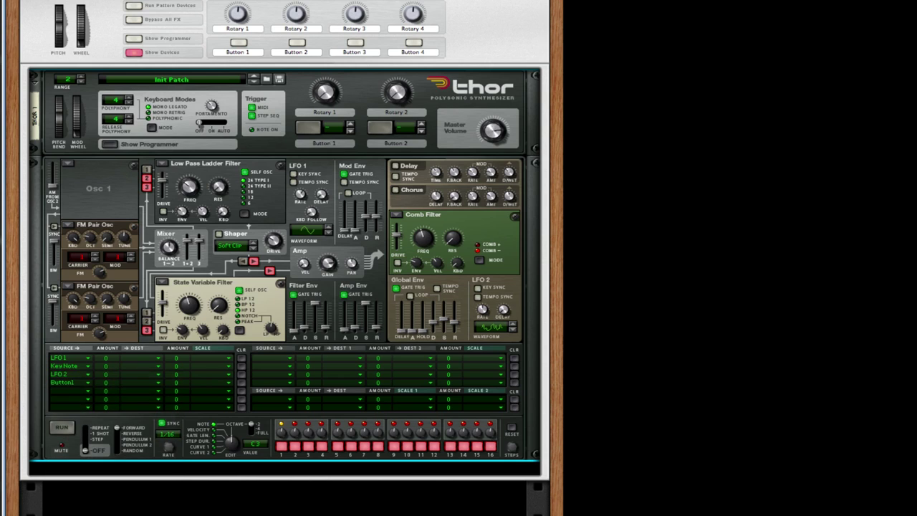
left_click(77, 403)
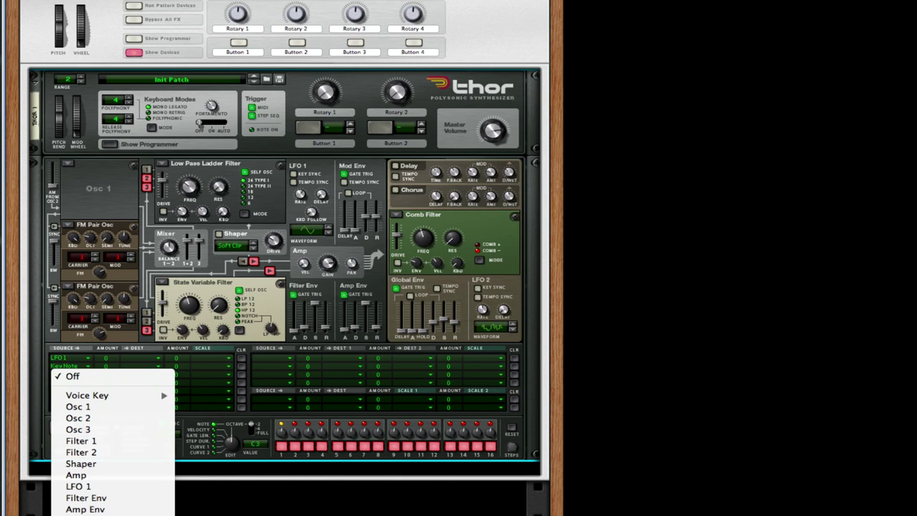
key("Escape")
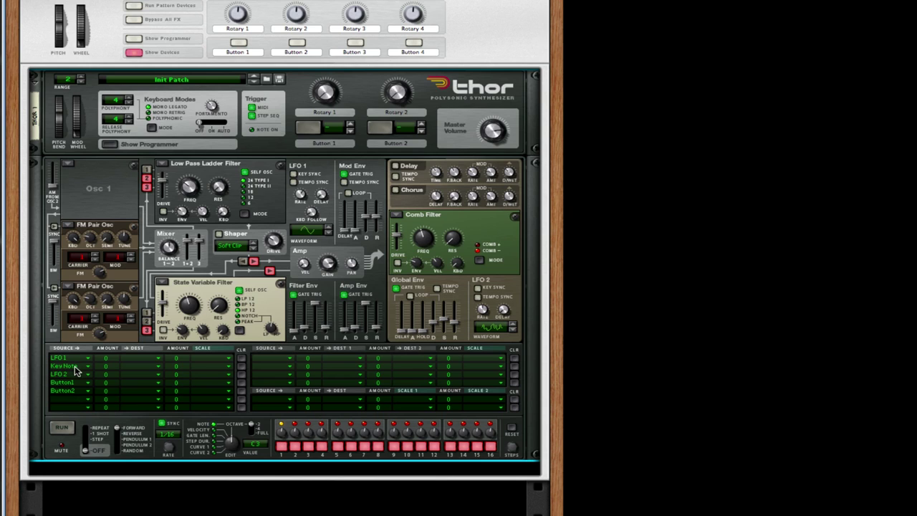
left_click(76, 367)
left_click(76, 369)
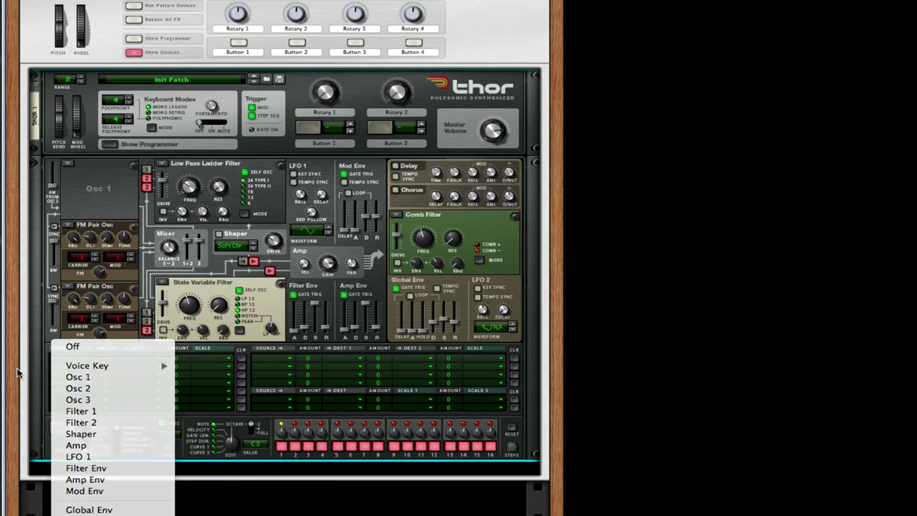
left_click(74, 368)
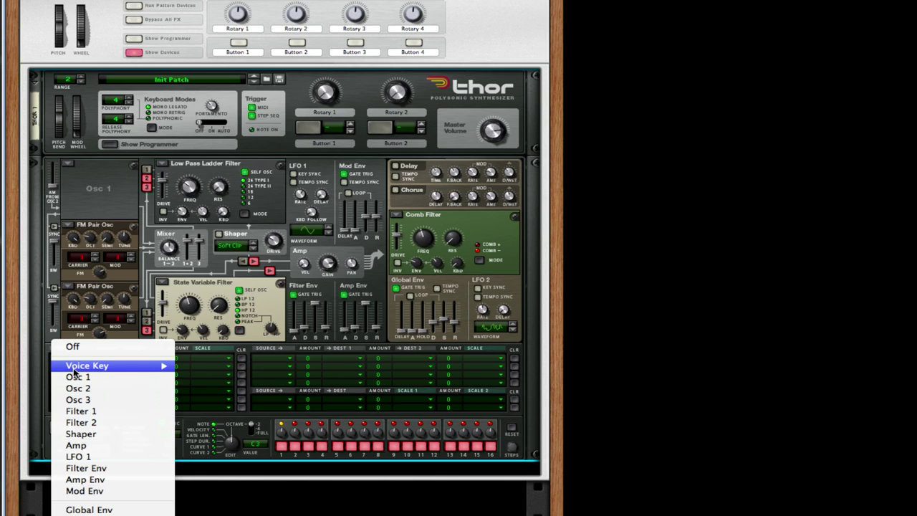
left_click(26, 394)
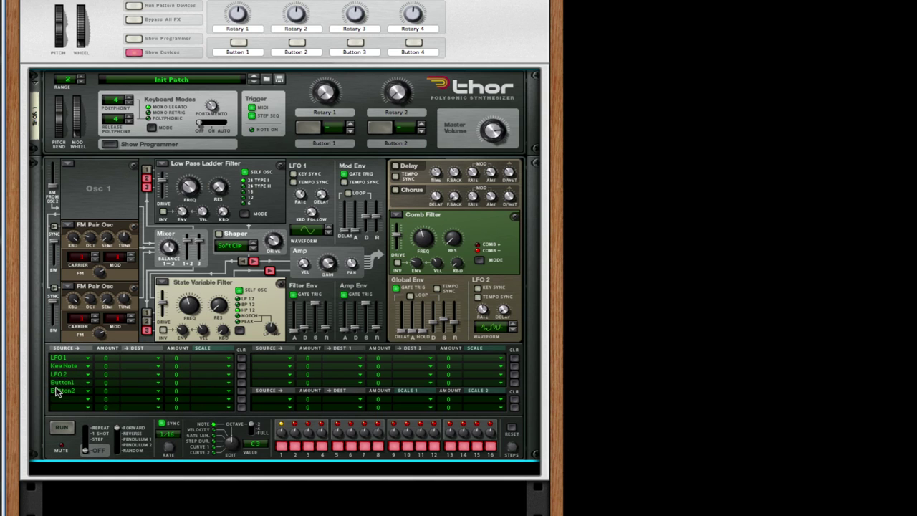
left_click(66, 387)
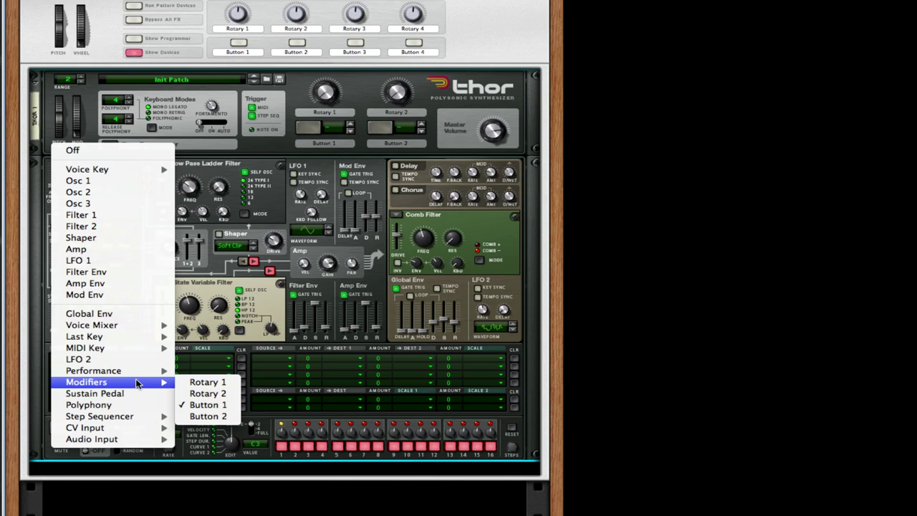
left_click(29, 426)
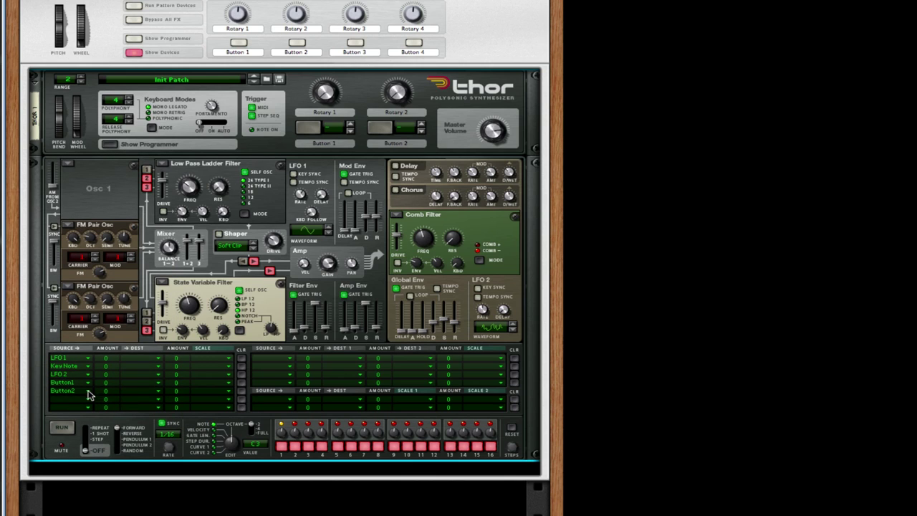
- Set the sixth and seventh rows to Rotary1 and Rotary2, and add Mod Wheel in the second section
left_click(74, 399)
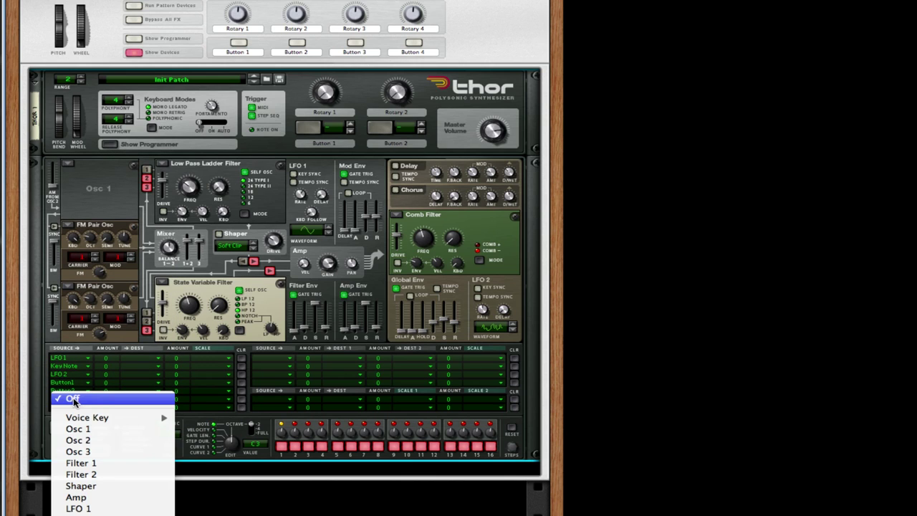
scroll(113, 441, "down", 2)
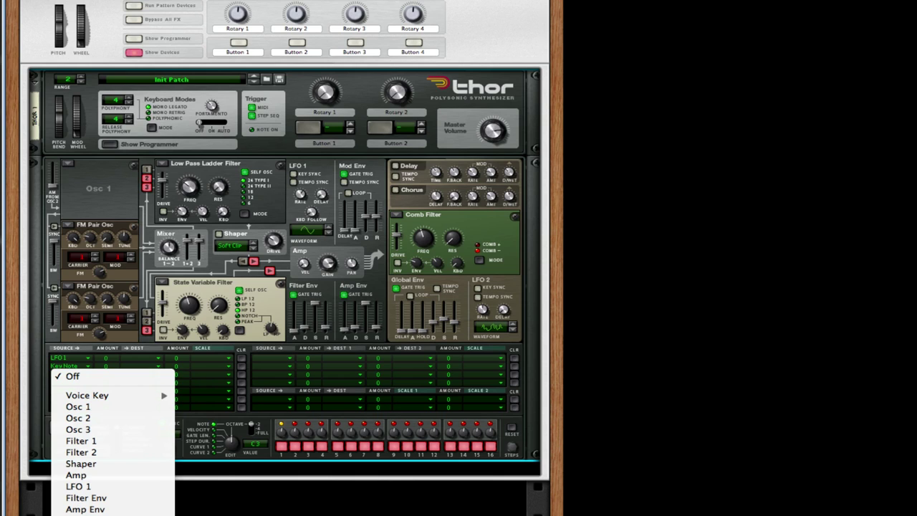
key("Escape")
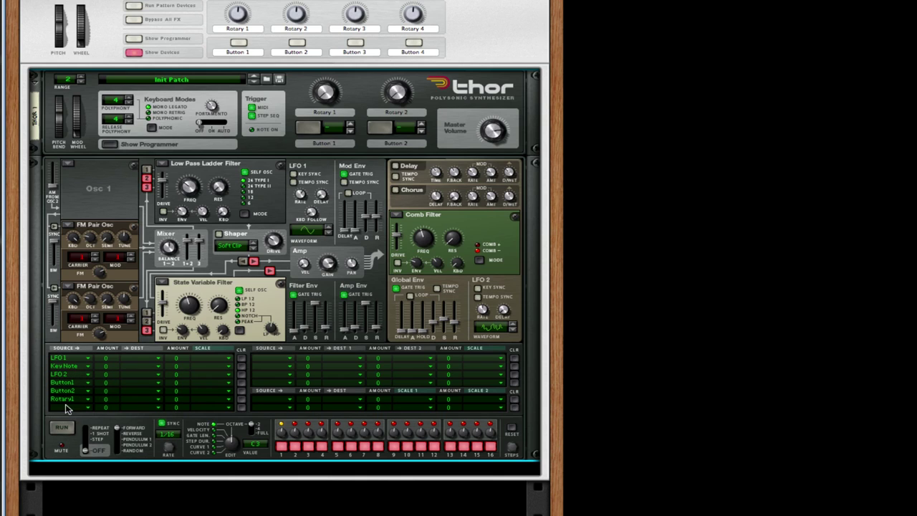
left_click(72, 407)
scroll(113, 441, "down", 3)
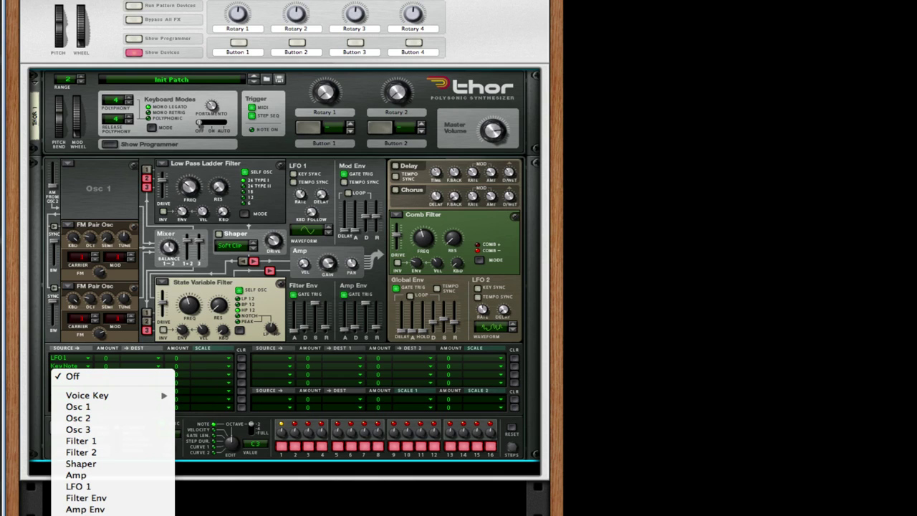
left_click(86, 510)
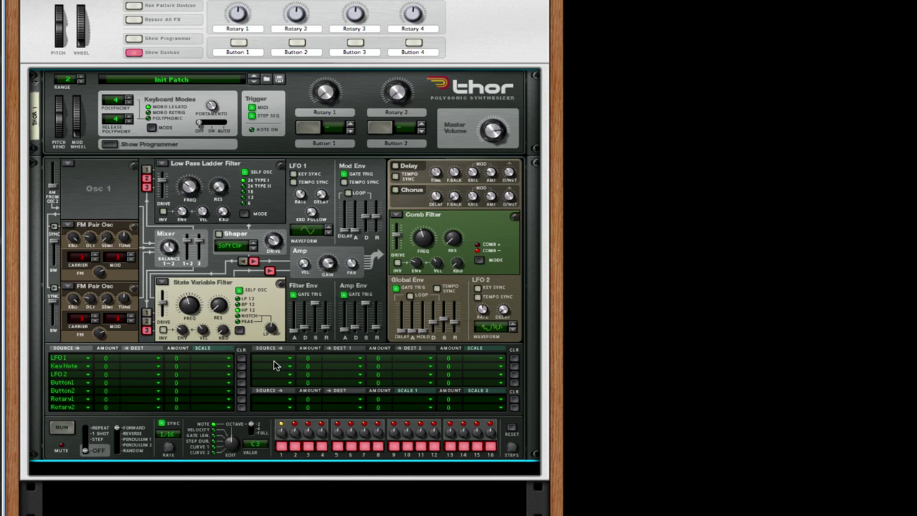
left_click(278, 365)
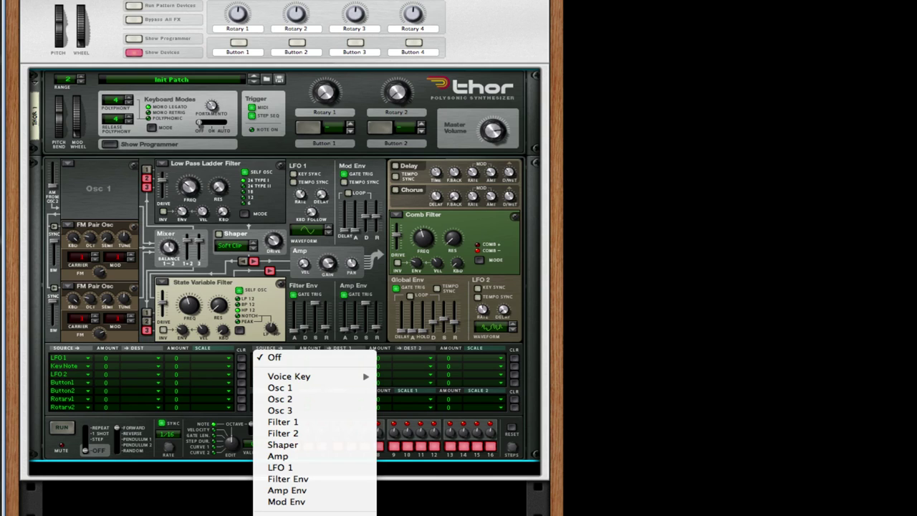
left_click(315, 510)
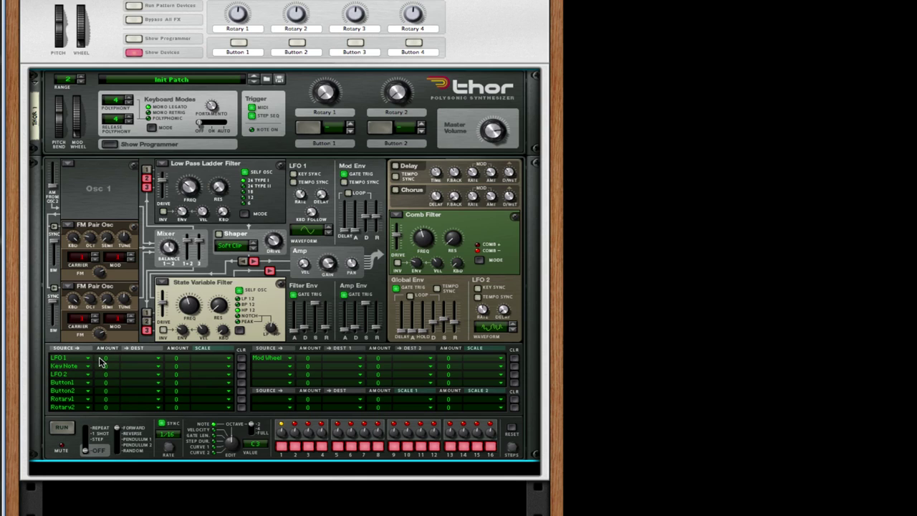
- Route LFO 1 at amount 50 to Osc1 Pitch, scaled by the Mod Wheel
left_click_drag(112, 362, 120, 351)
left_click(146, 359)
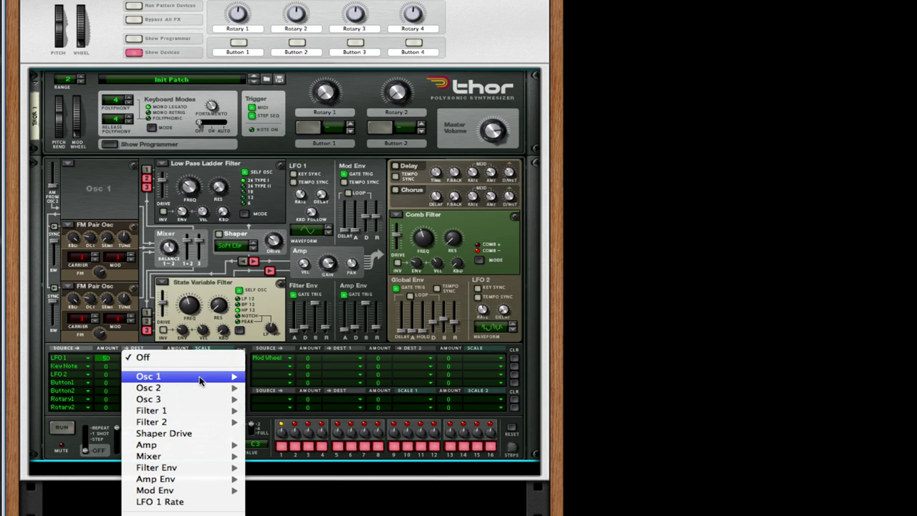
mouse_move(204, 377)
left_click(264, 377)
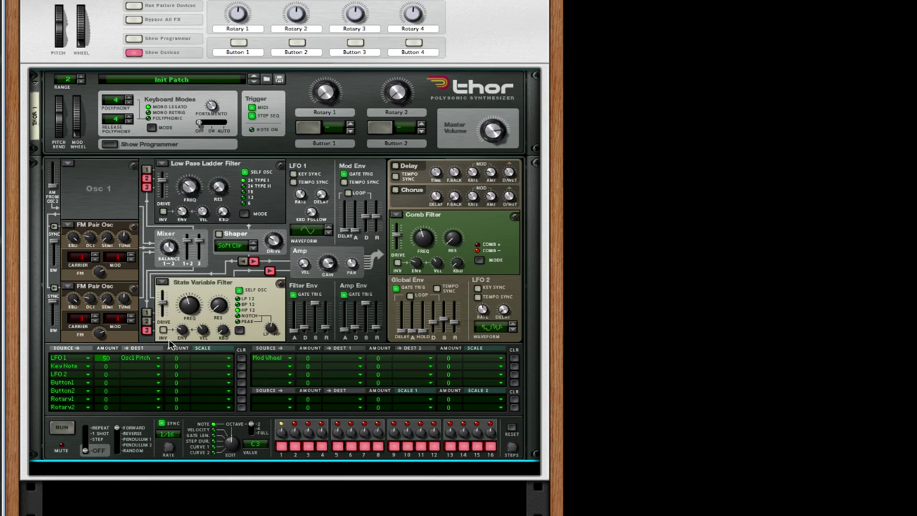
left_click_drag(181, 363, 190, 342)
left_click(224, 360)
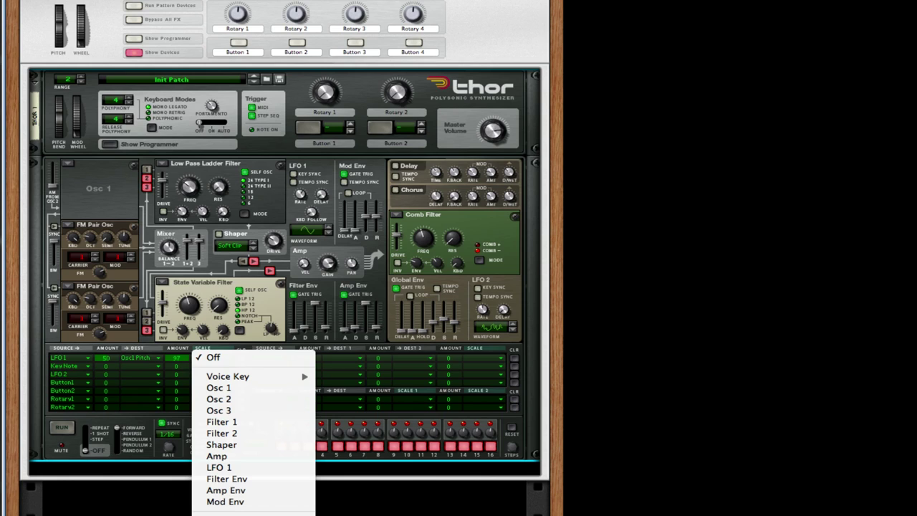
left_click(225, 512)
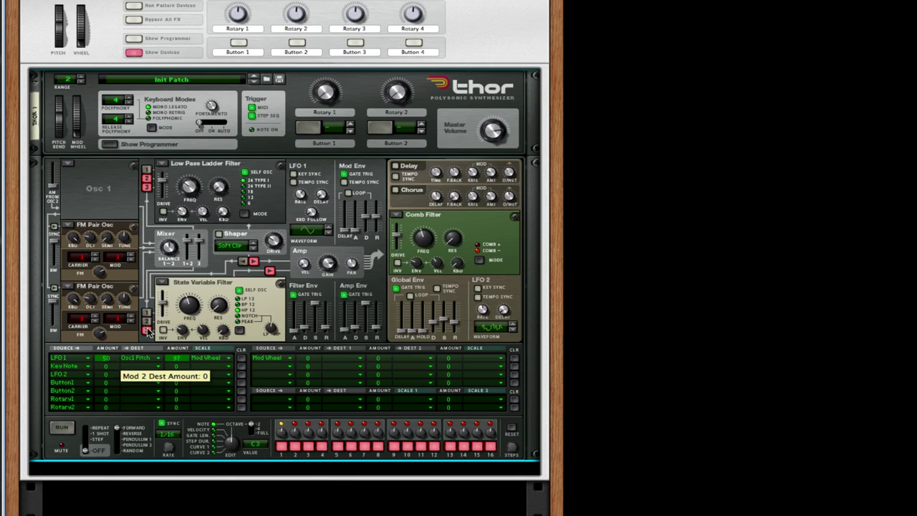
- Route Key Note to Amp Gain with a strongly negative amount
scroll(111, 371, "up", 3)
left_click_drag(111, 371, 114, 399)
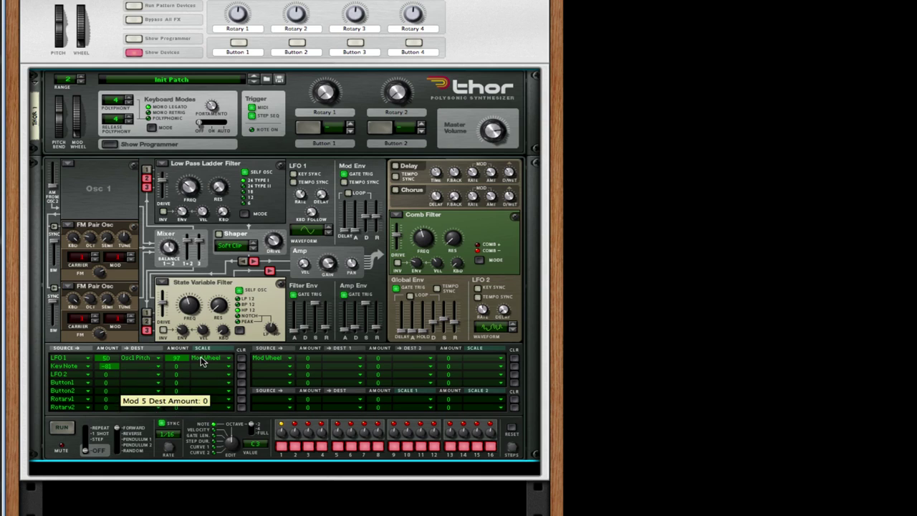
left_click(160, 373)
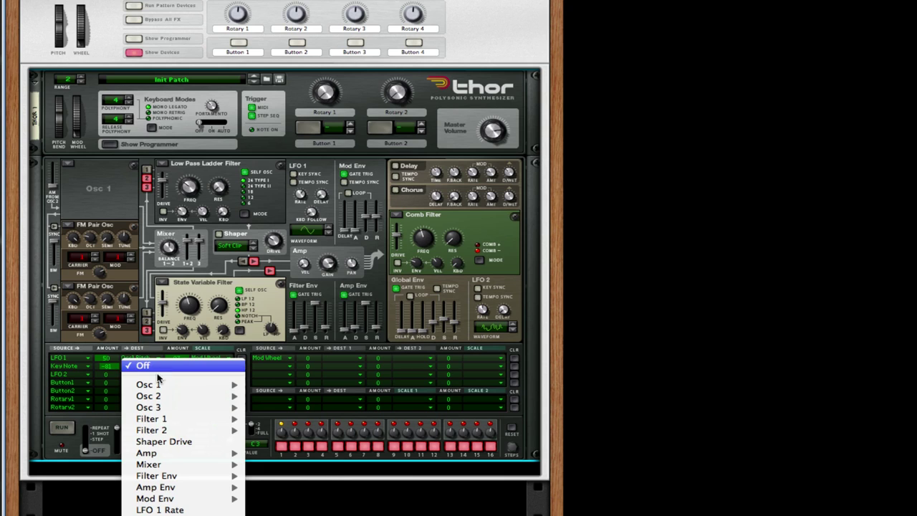
mouse_move(172, 453)
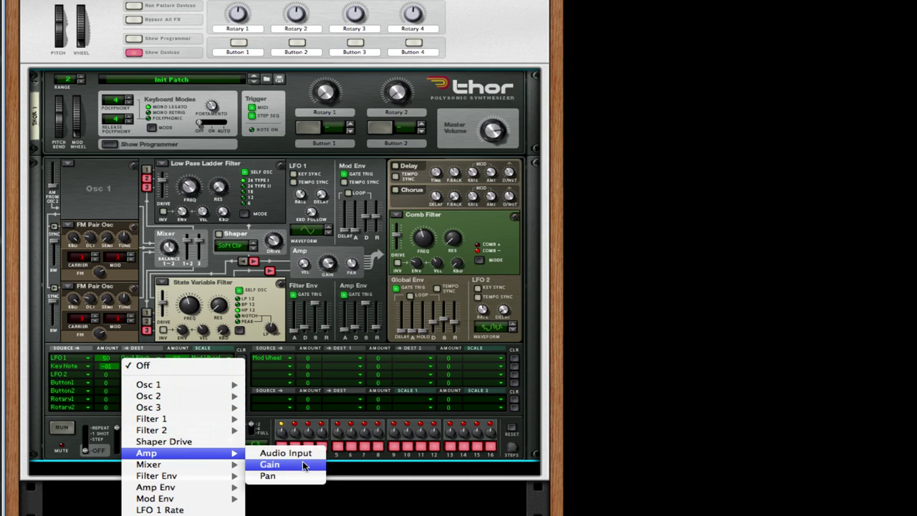
left_click(302, 463)
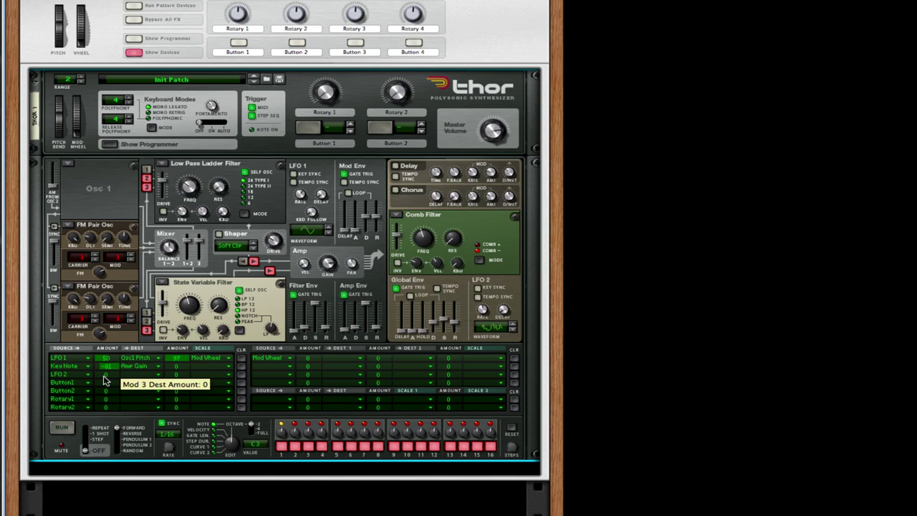
- Route LFO 2 at amount 12 to Osc1 Pitch
left_click_drag(104, 379, 111, 374)
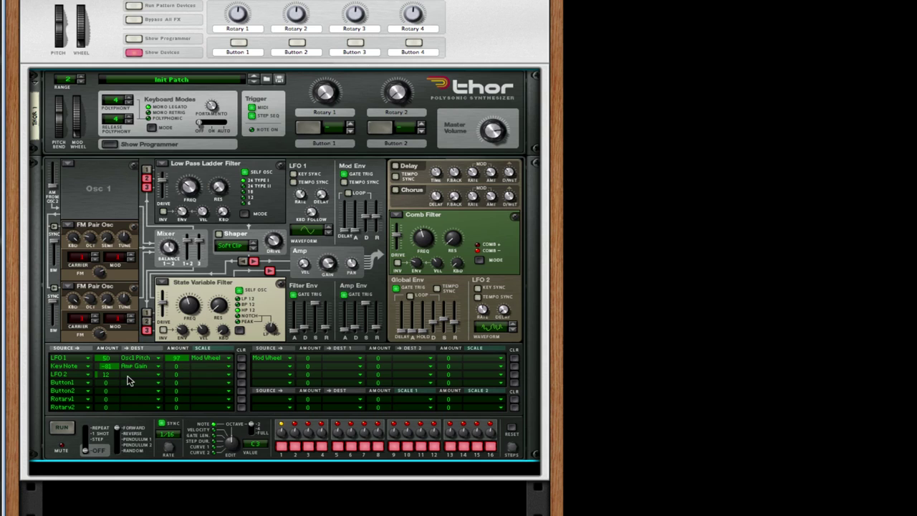
left_click(128, 376)
mouse_move(157, 393)
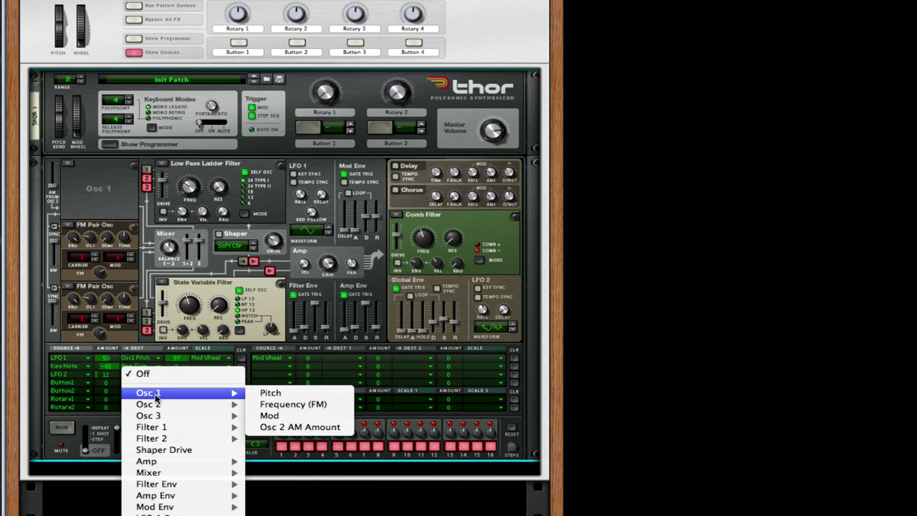
left_click(299, 395)
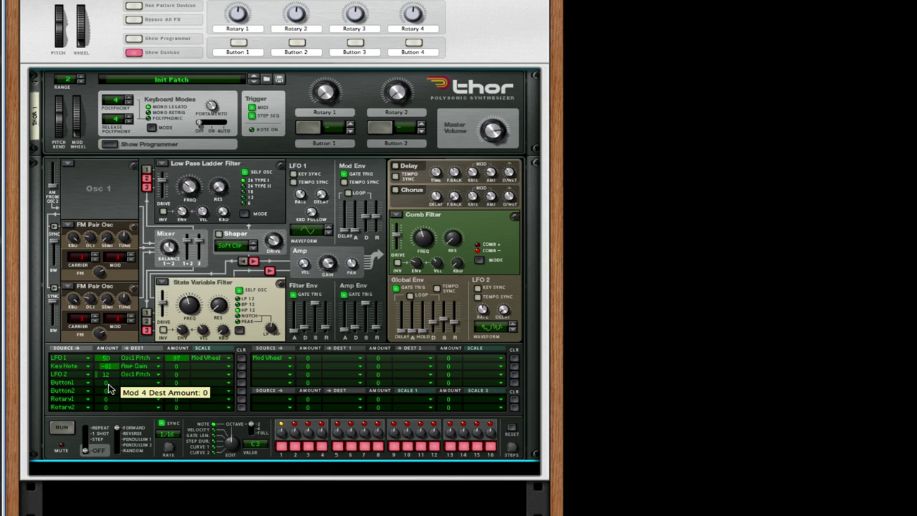
- Route Button1 at amount 100 to the delay's dry/wet mix
left_click_drag(107, 387, 125, 370)
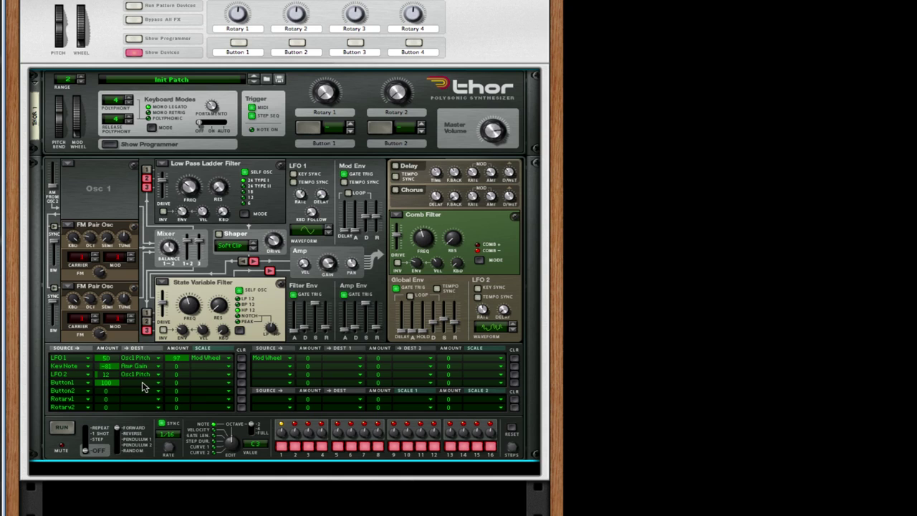
left_click(142, 387)
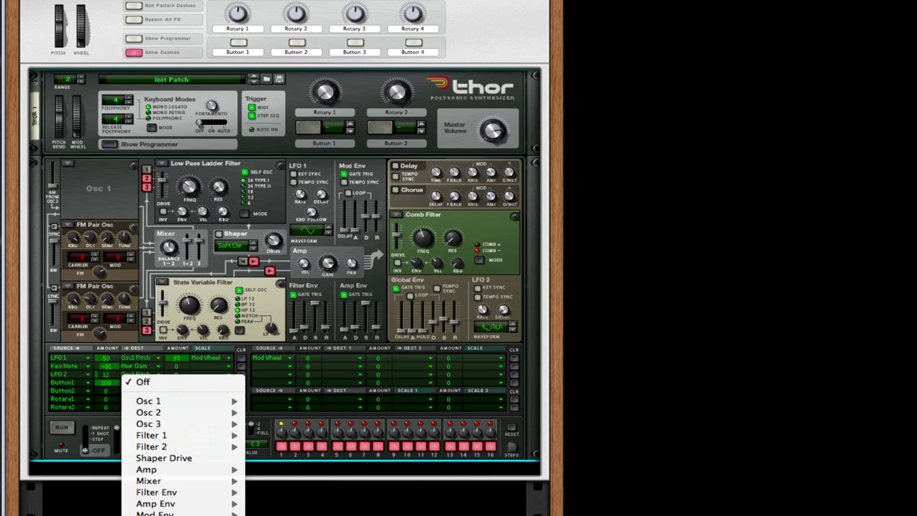
left_click(287, 512)
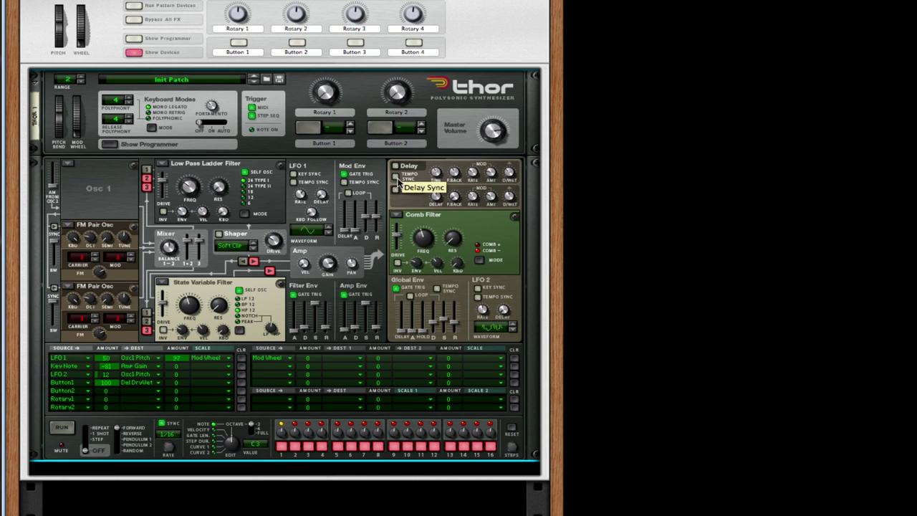
mouse_move(513, 178)
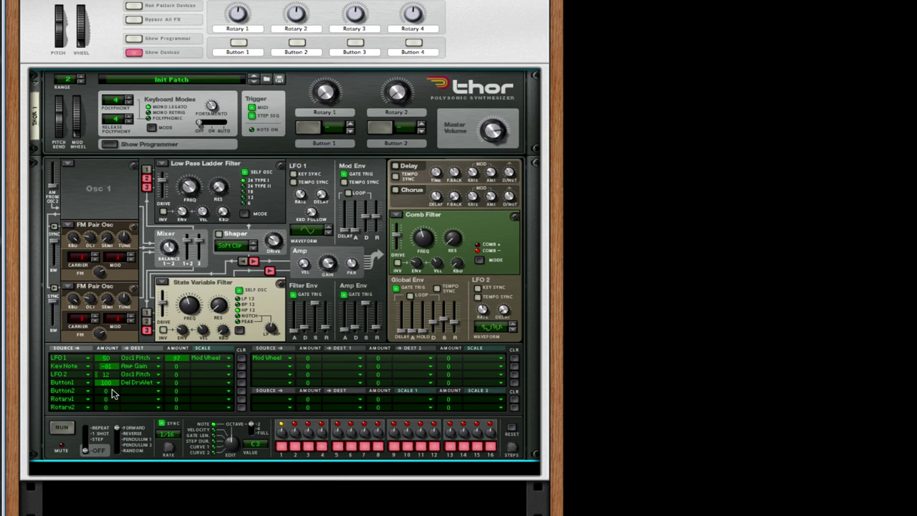
- Route Button2 at amount 100 to the chorus dry/wet mix
left_click_drag(113, 393, 113, 362)
left_click(150, 390)
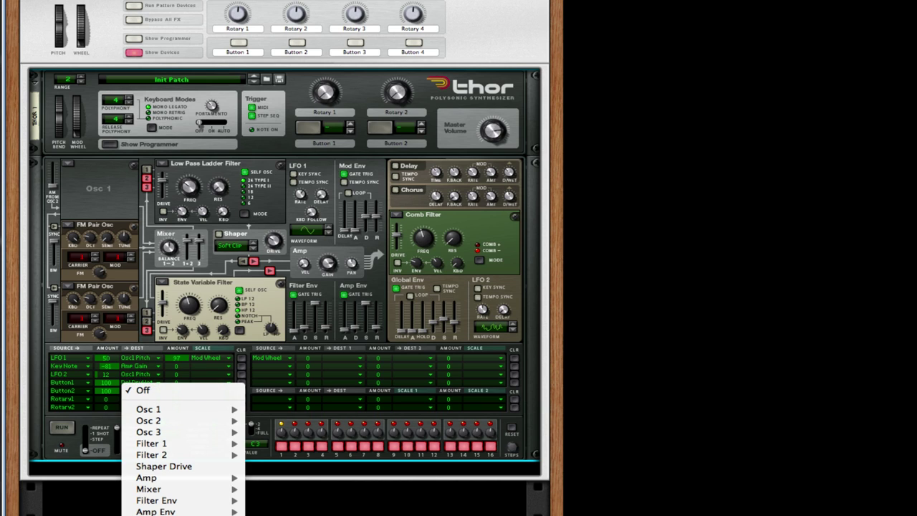
left_click(272, 510)
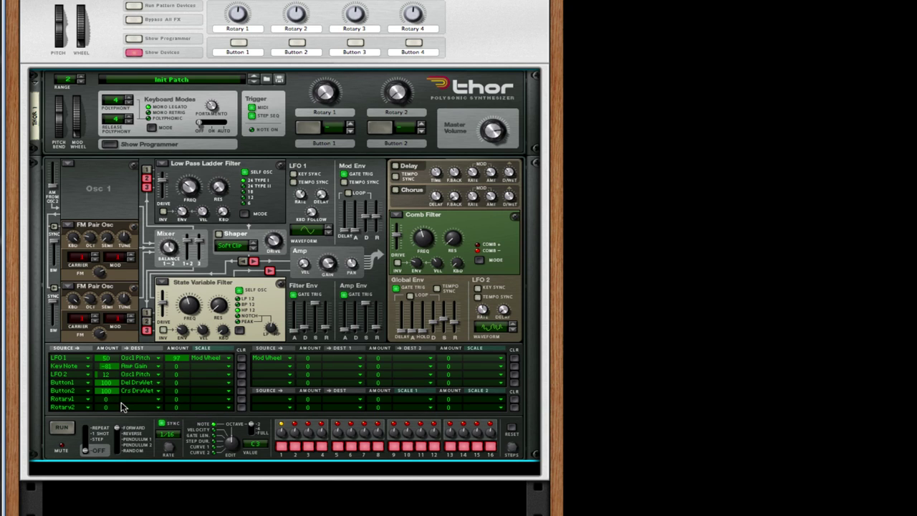
- Set Rotary1 and Mod Wheel amounts to 100; route Rotary1 and Rotary2 to Filter 1 and 2 frequency
left_click_drag(118, 401, 129, 383)
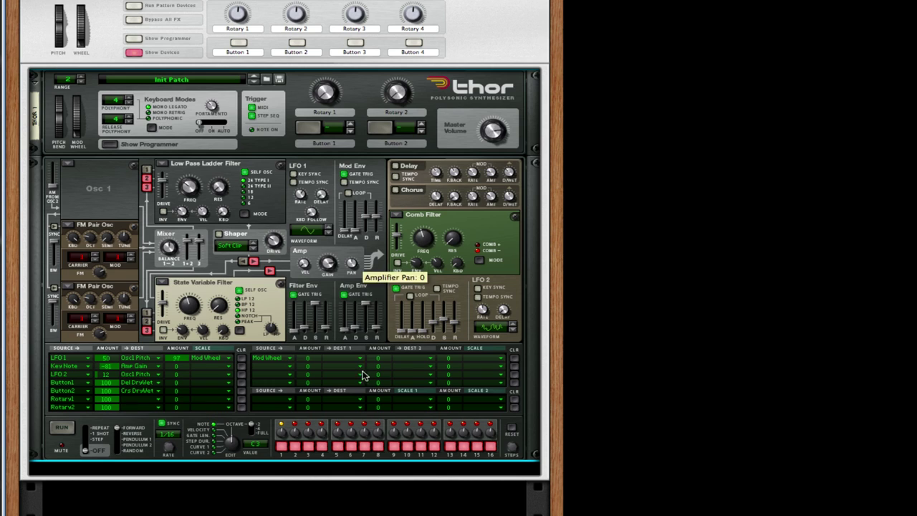
left_click_drag(307, 362, 308, 336)
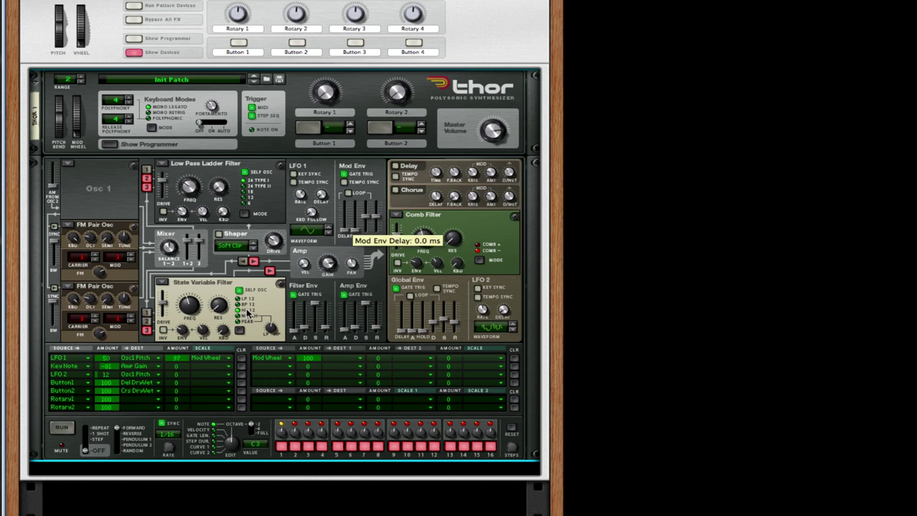
left_click(144, 402)
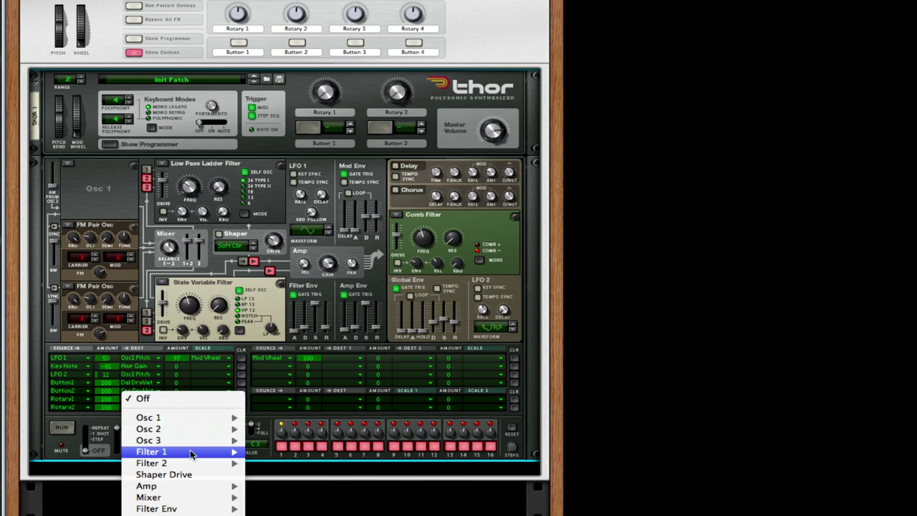
mouse_move(208, 451)
left_click(293, 464)
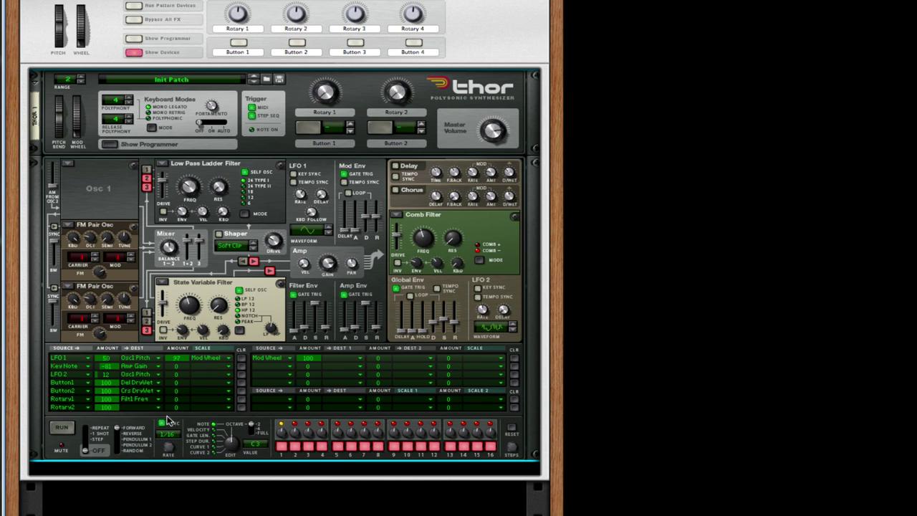
left_click(130, 407)
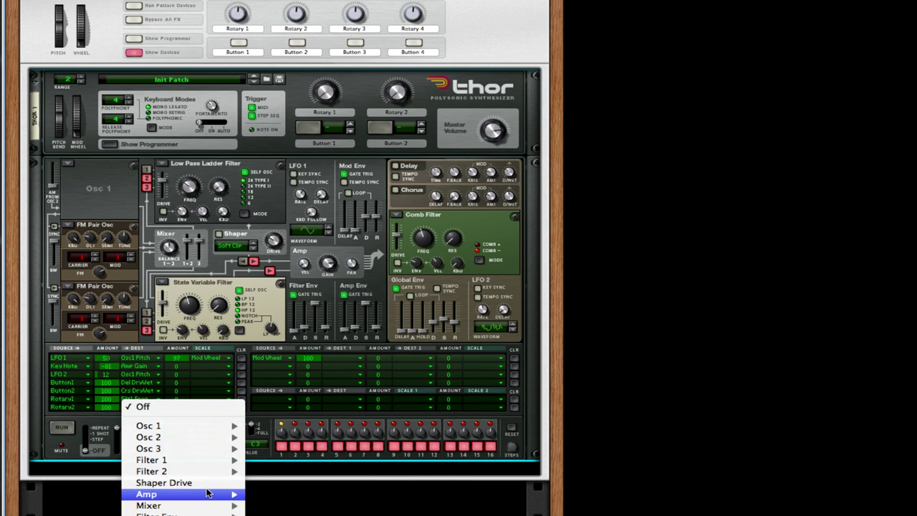
mouse_move(208, 513)
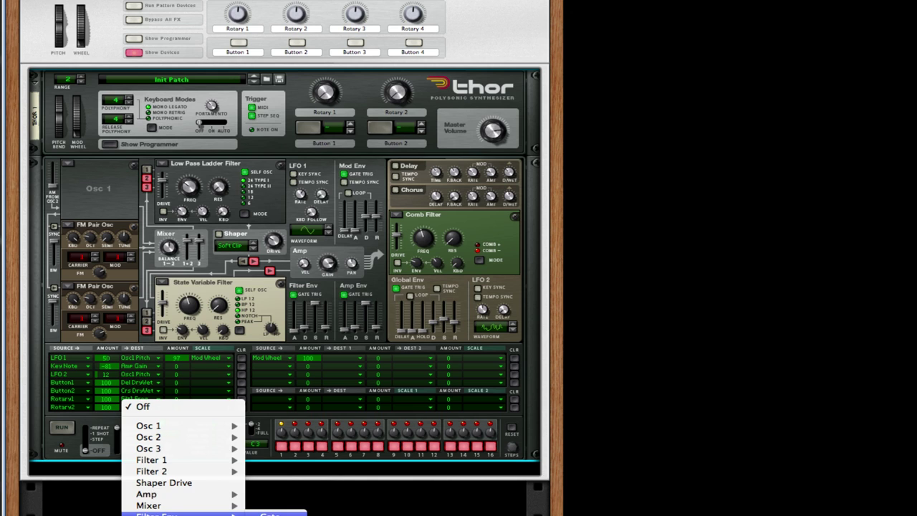
mouse_move(208, 474)
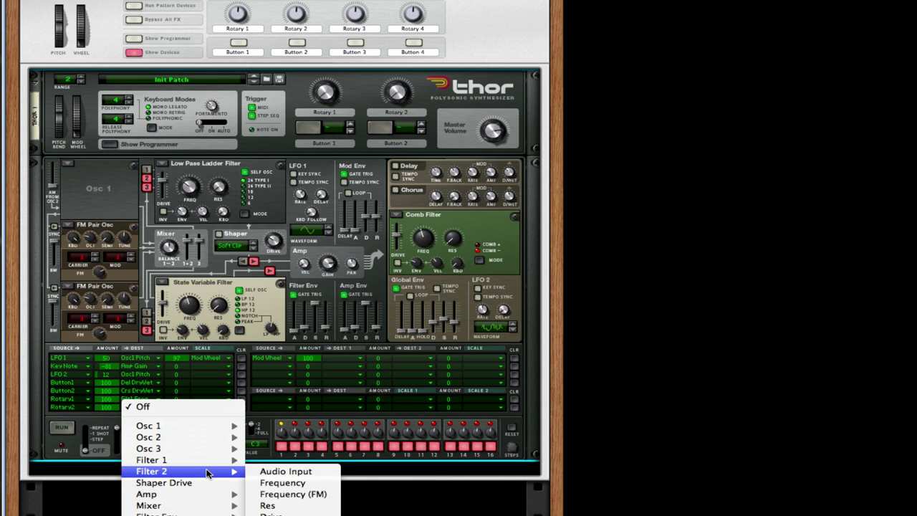
left_click(296, 484)
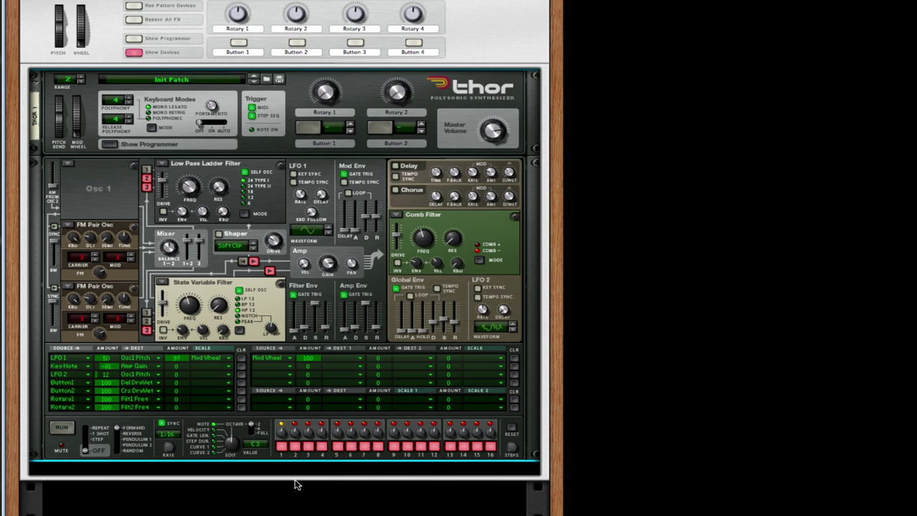
- Route the Mod Wheel to LFO 1 rate and collapse Thor's programmer
left_click(340, 364)
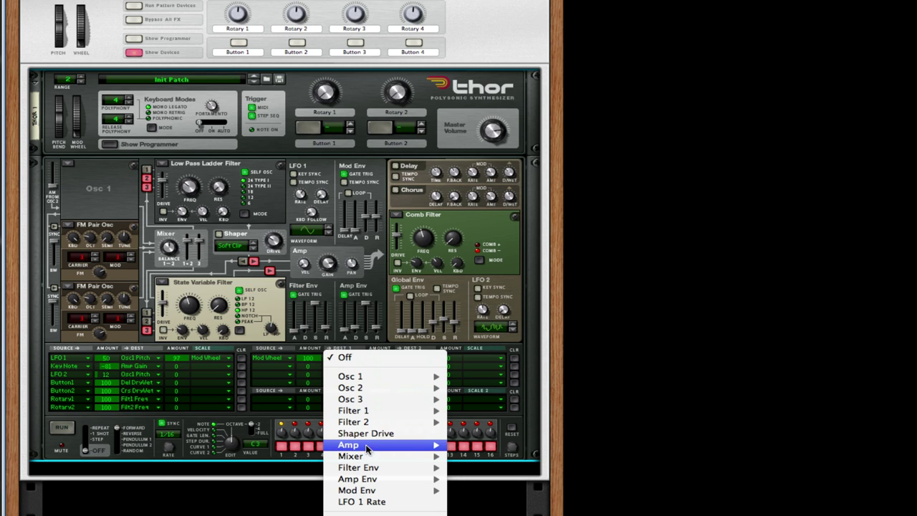
left_click(362, 502)
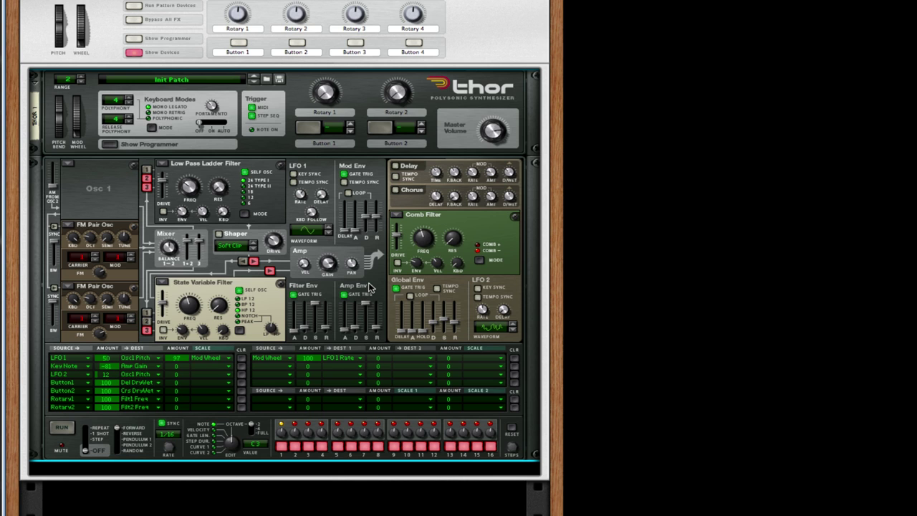
left_click(109, 145)
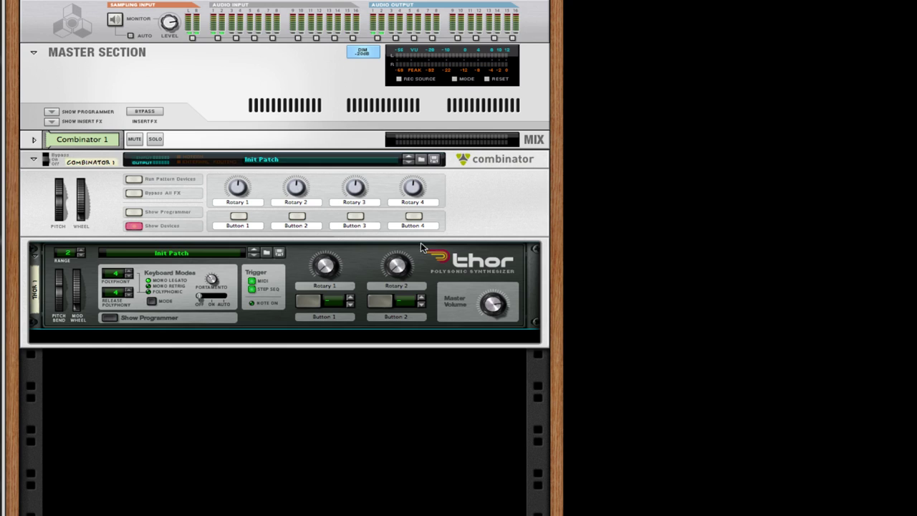
- Insert an RV7000 Advanced Reverb below Thor and turn its dry/wet down to 20
left_click(493, 231)
left_click(455, 260)
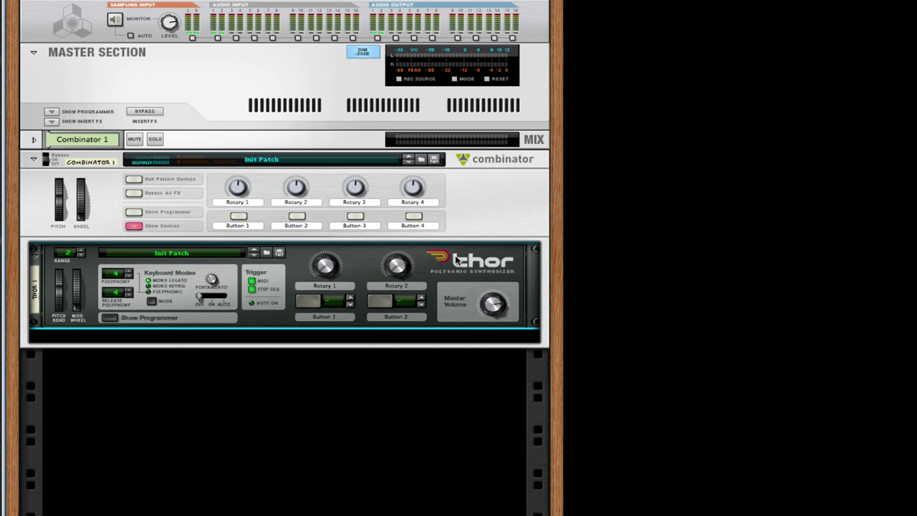
right_click(455, 259)
mouse_move(615, 393)
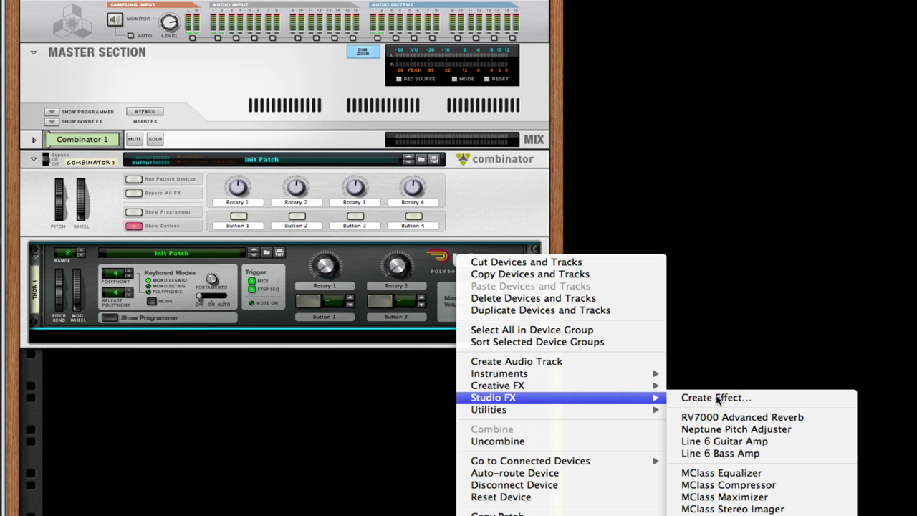
left_click(758, 419)
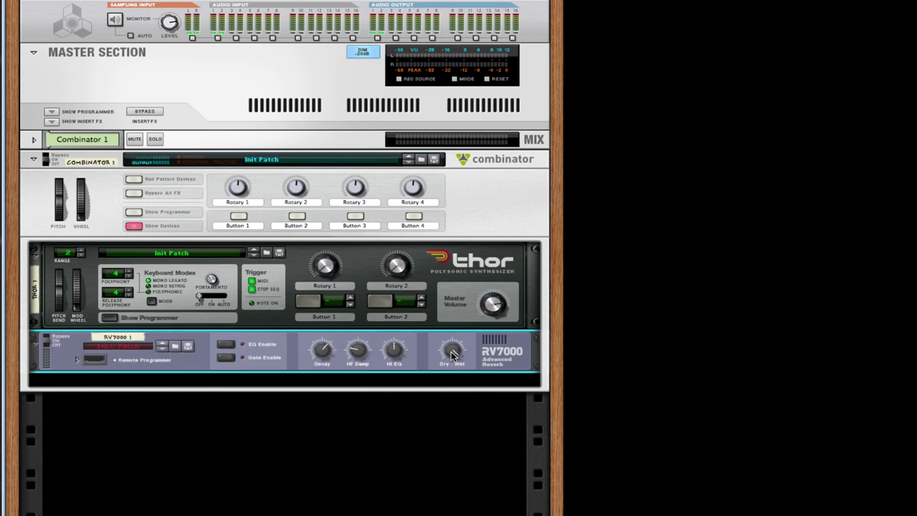
left_click_drag(448, 350, 449, 388)
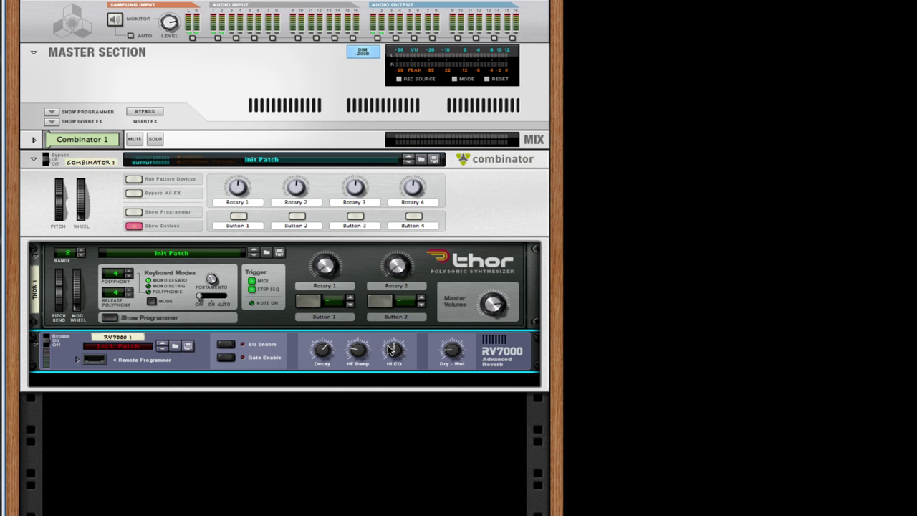
- Add a Line 6 Bass Amp below the reverb with its compressor switched on
right_click(515, 351)
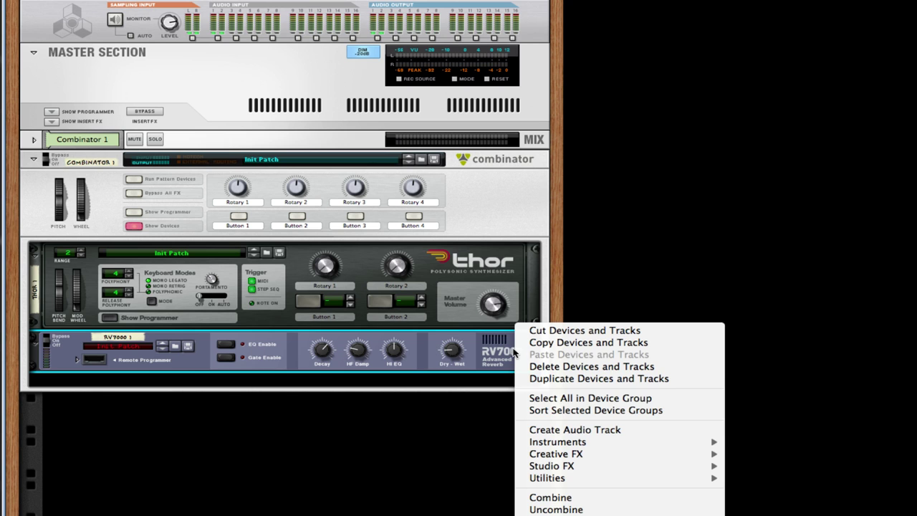
mouse_move(589, 467)
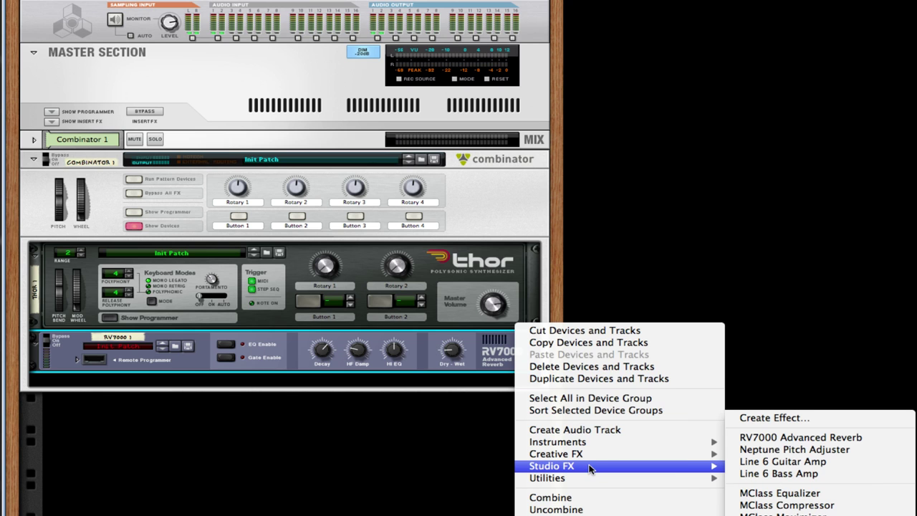
left_click(773, 474)
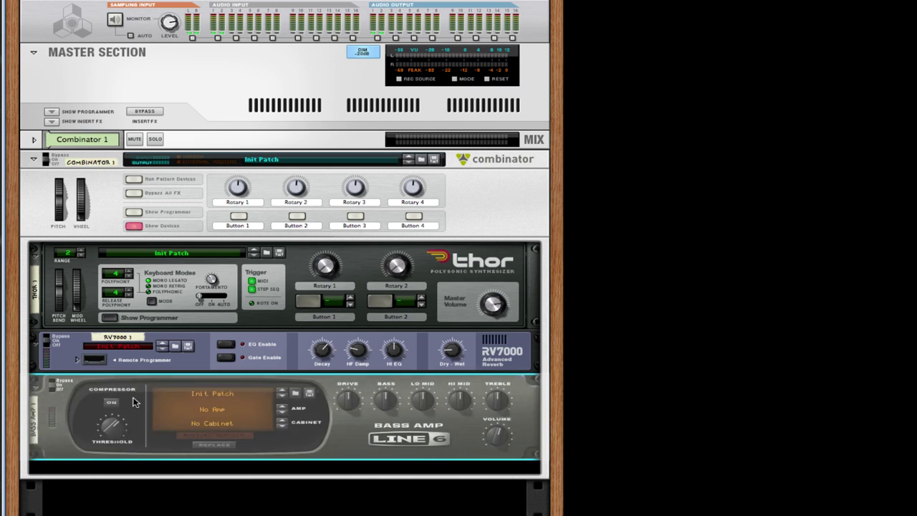
left_click(111, 403)
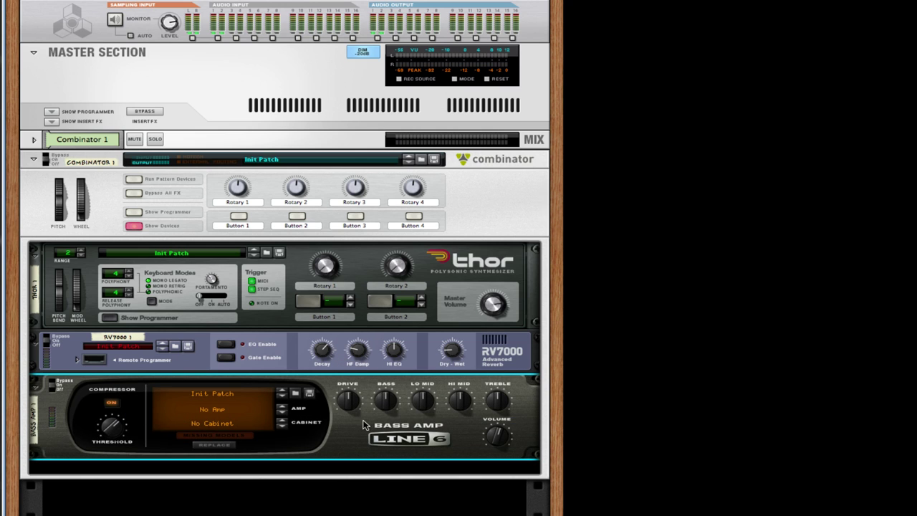
- Add a Softube Saturation Knob after the bass amp
right_click(363, 433)
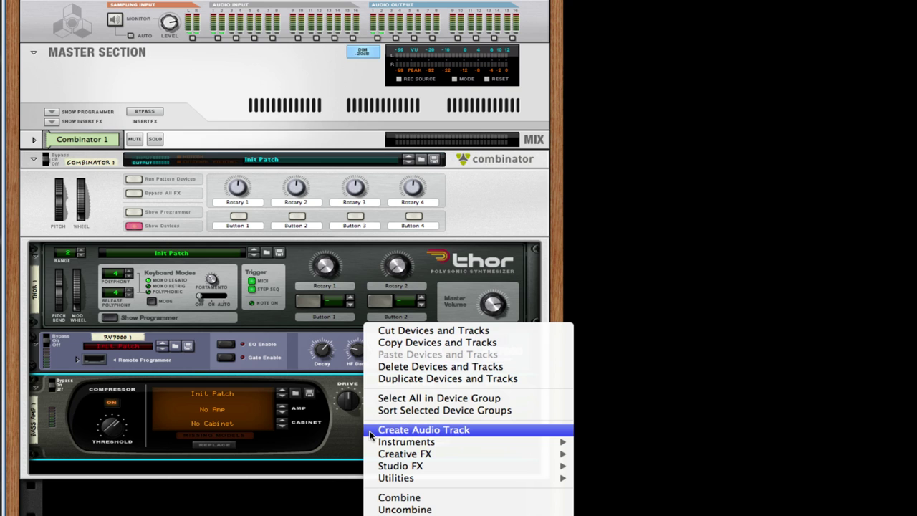
mouse_move(451, 466)
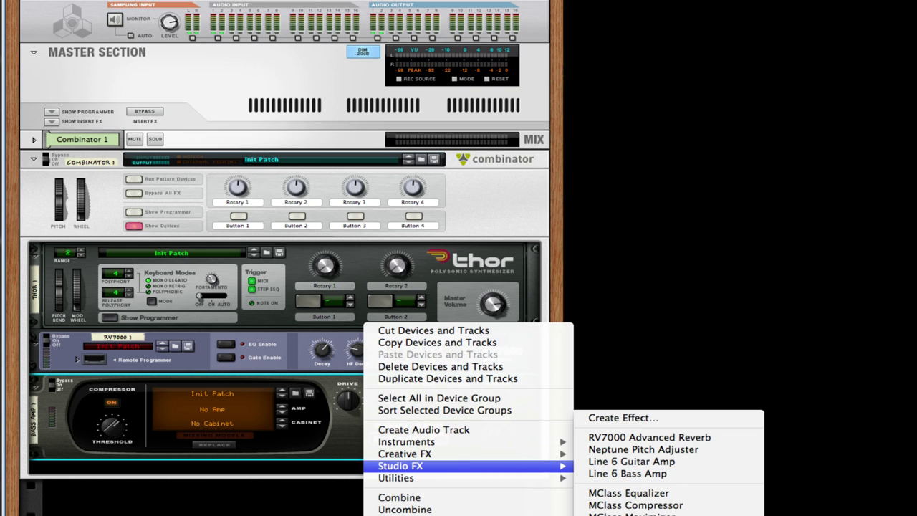
left_click(644, 515)
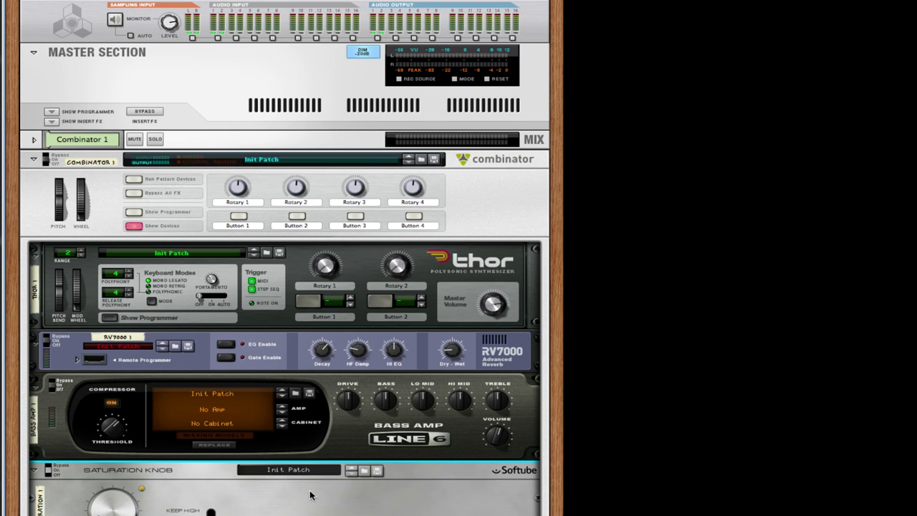
scroll(204, 502, "down", 2)
- Add a Scream 4 distortion below the Saturation Knob
right_click(313, 453)
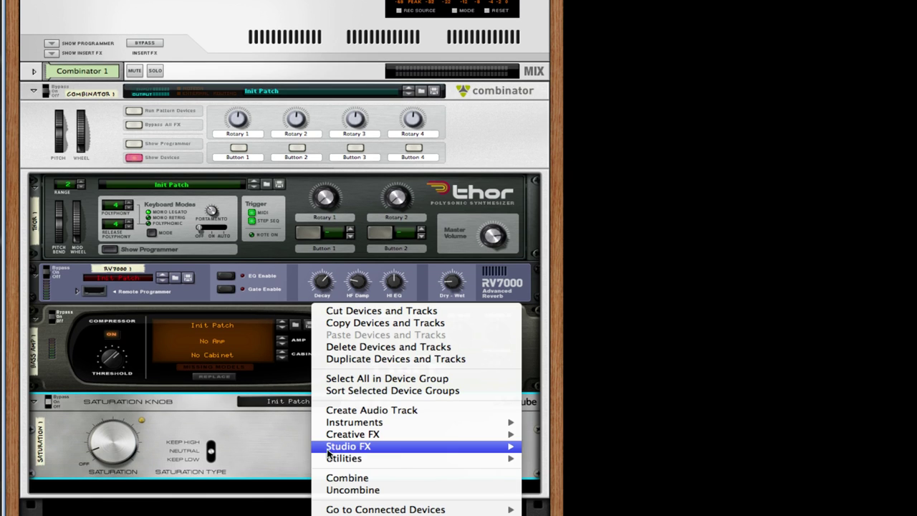
mouse_move(394, 451)
mouse_move(418, 435)
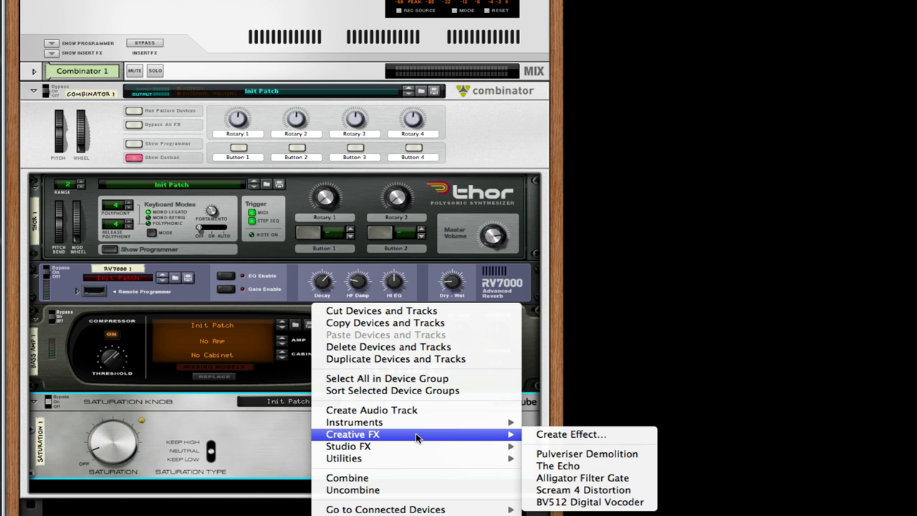
left_click(579, 490)
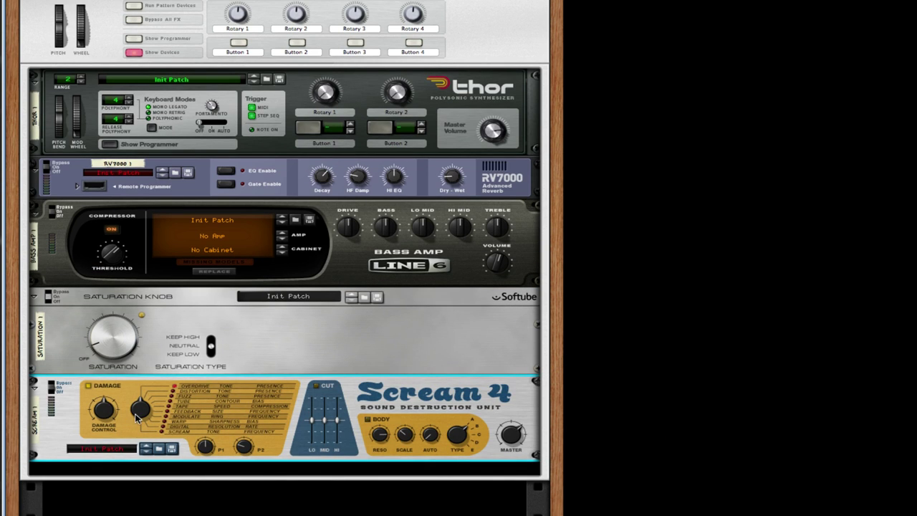
- Set Scream 4's Damage Control to 44 and P1 to 82
mouse_move(100, 412)
left_click_drag(101, 413, 146, 403)
mouse_move(206, 447)
left_click_drag(206, 447, 206, 446)
- Add a PEQ-2 parametric EQ below the Scream 4 and duplicate it as 'EQ 1 Copy'
right_click(490, 448)
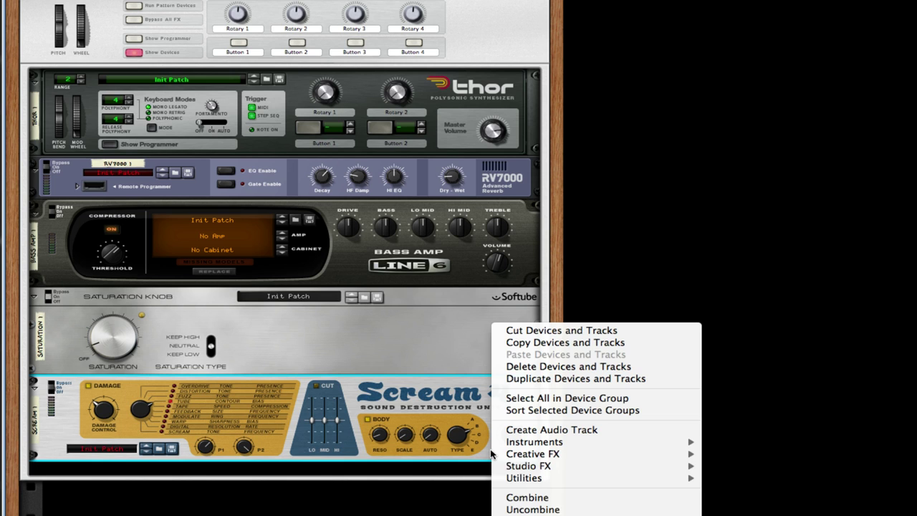
mouse_move(576, 466)
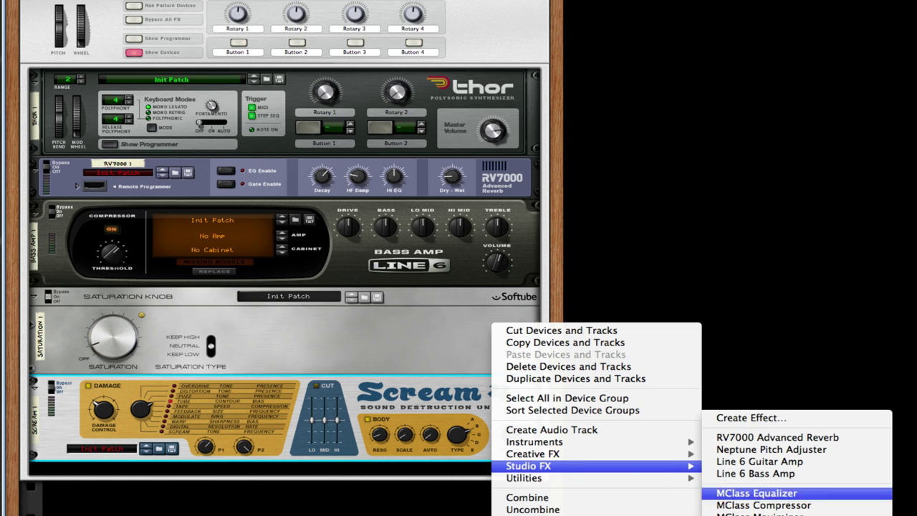
left_click(759, 514)
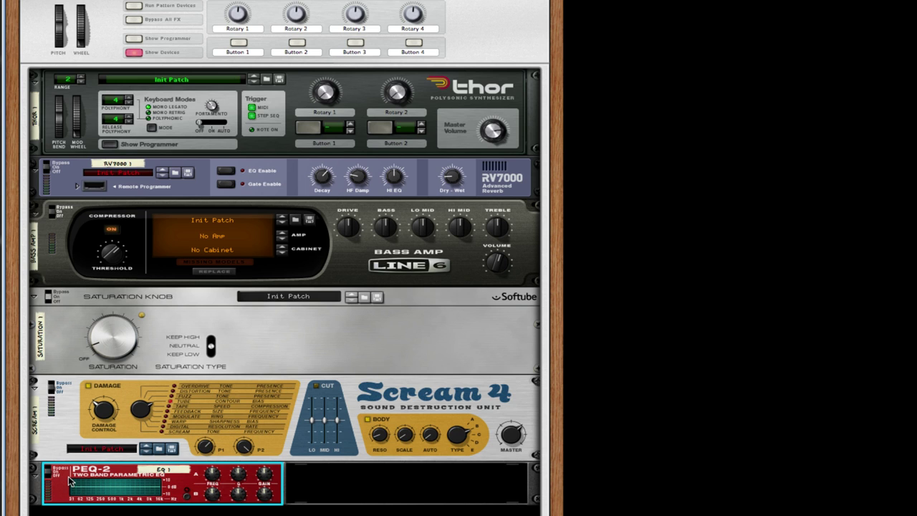
left_click_drag(69, 481, 462, 485)
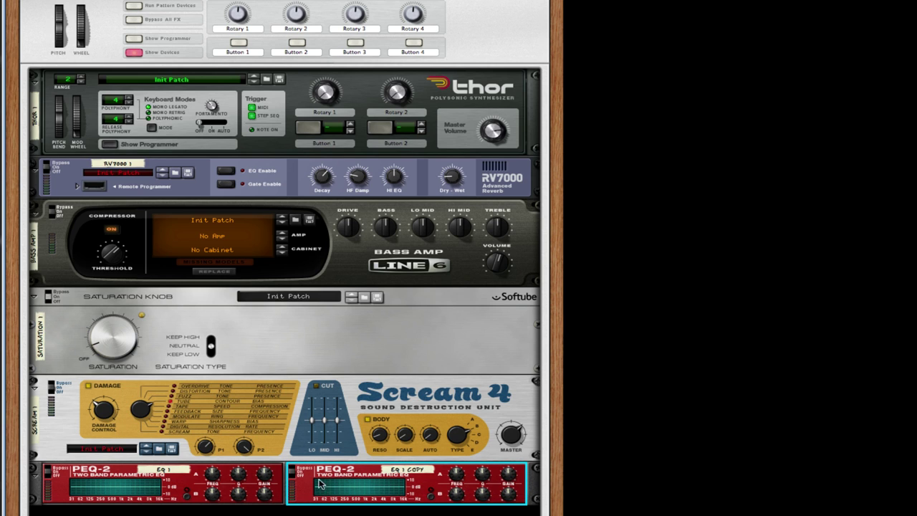
scroll(455, 480, "down", 2)
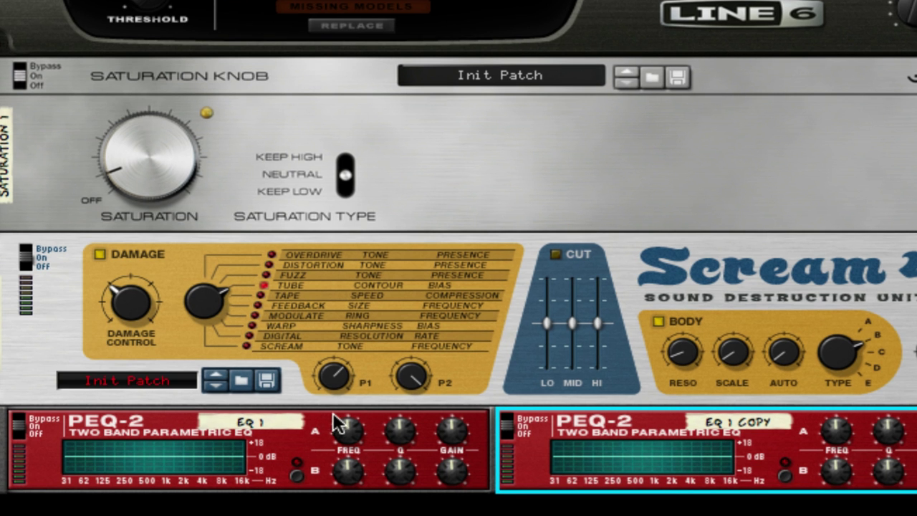
- On EQ 1, lower Filter A, set Q 80, Filter B freq 94, cut both gains, enable Filter B
left_click_drag(344, 430, 346, 457)
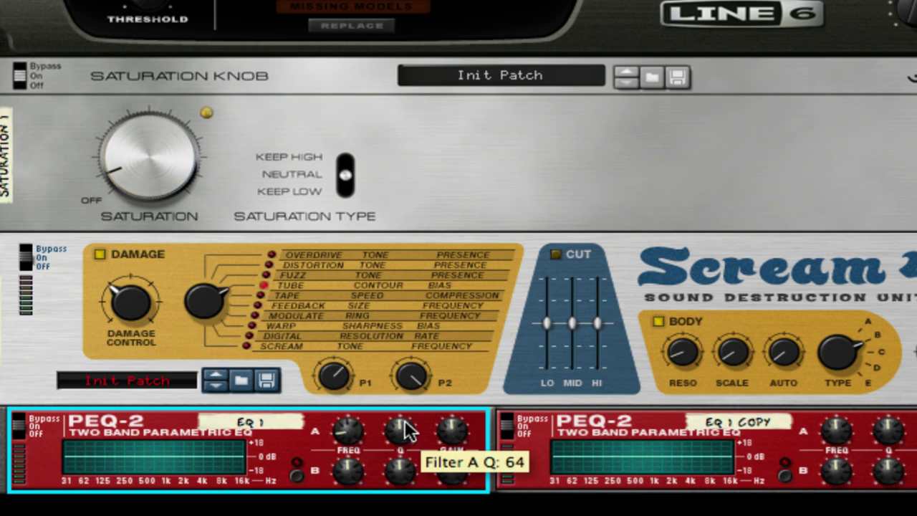
left_click_drag(402, 430, 402, 415)
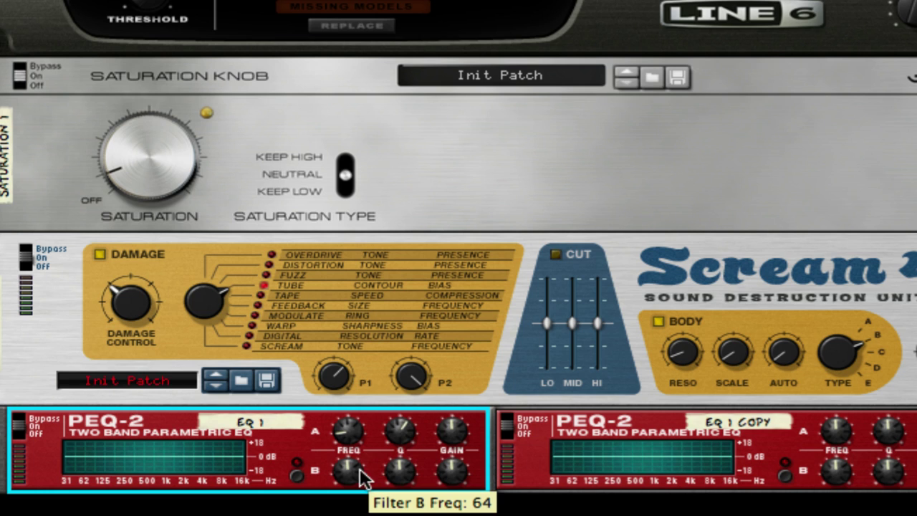
left_click_drag(348, 468, 387, 462)
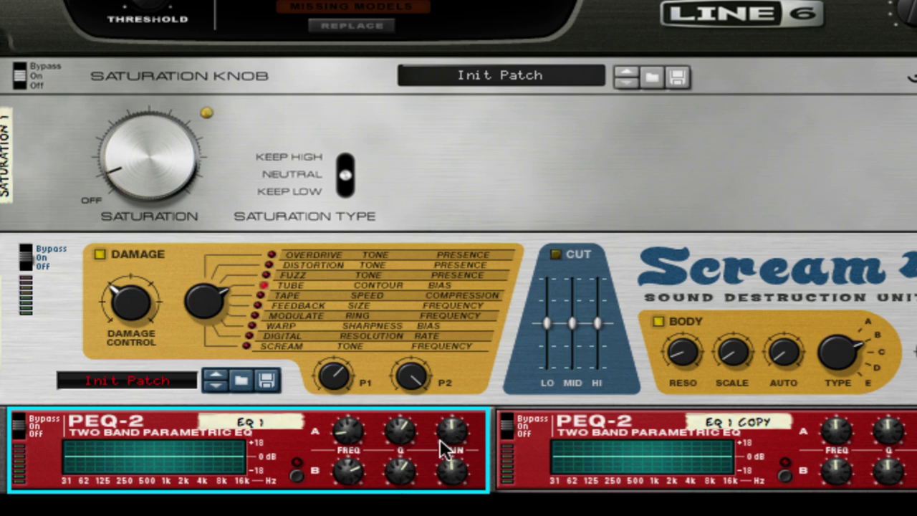
left_click_drag(456, 430, 444, 444)
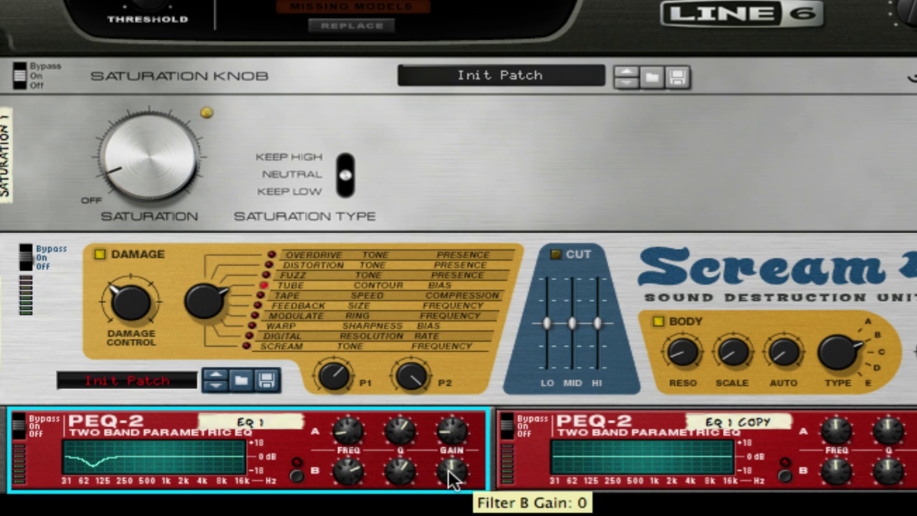
left_click_drag(446, 467, 445, 489)
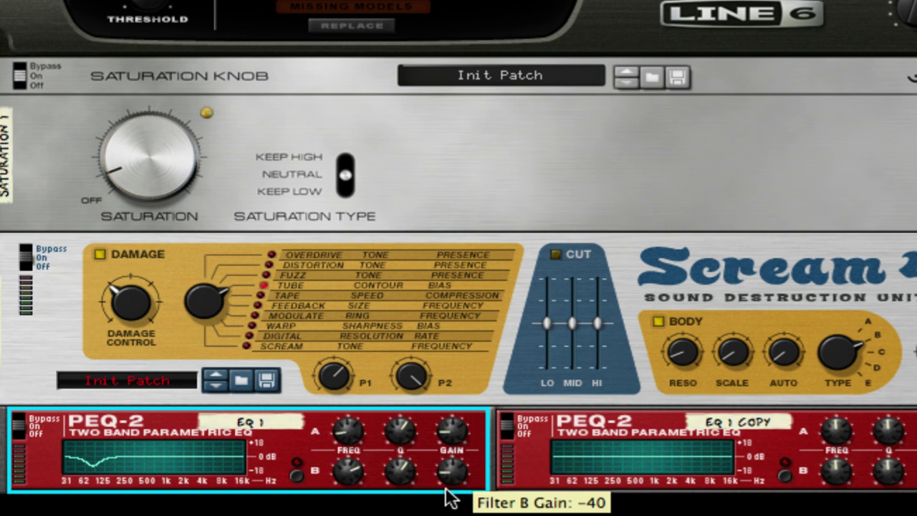
left_click(296, 475)
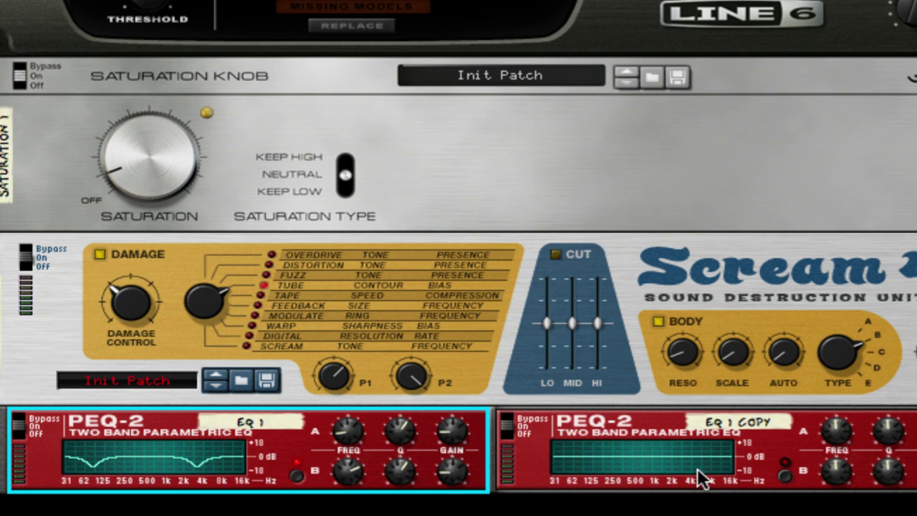
- On EQ 1 Copy, raise Filter A's Q for a narrow notch and enable Filter B
left_click(830, 431)
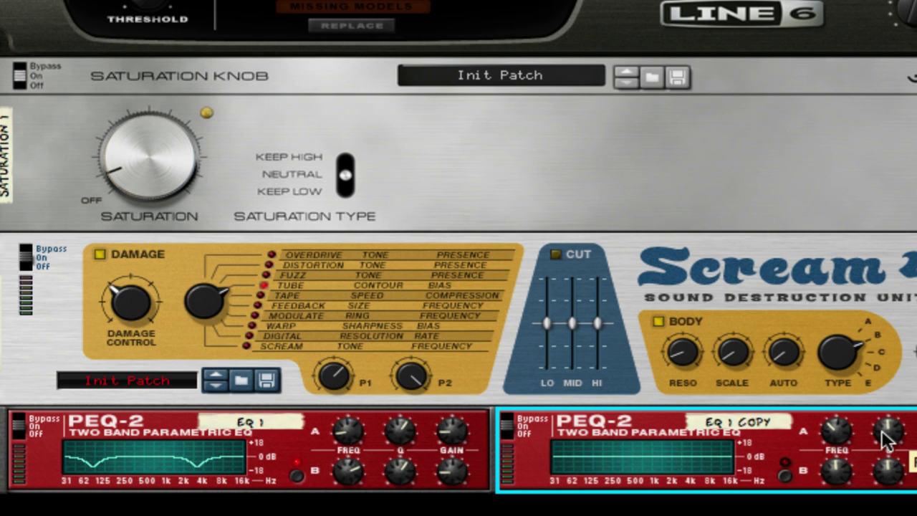
left_click_drag(888, 419, 888, 386)
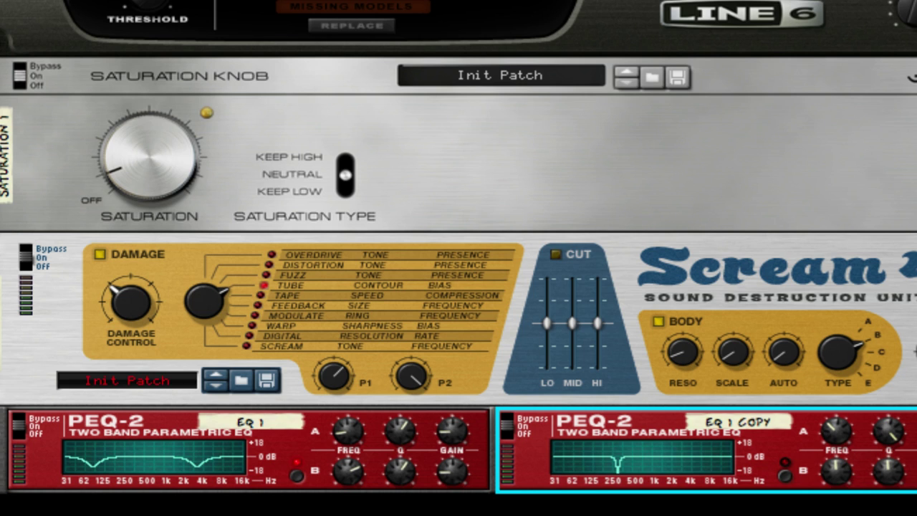
left_click(785, 475)
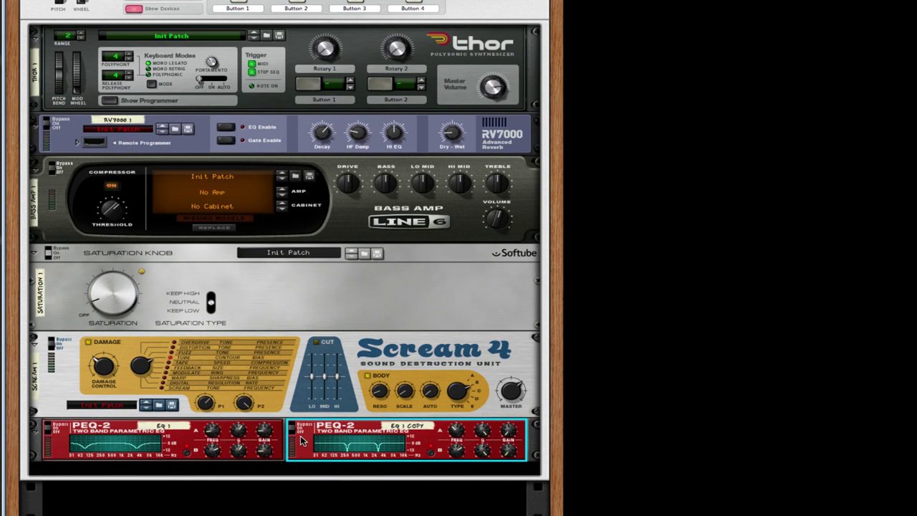
- Add a Pulveriser Demolition below the second PEQ-2
right_click(299, 448)
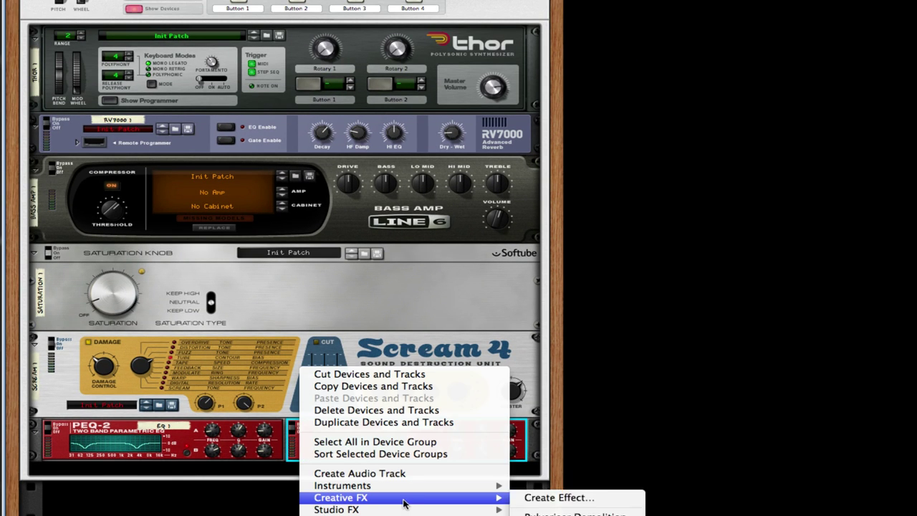
mouse_move(416, 510)
left_click(576, 513)
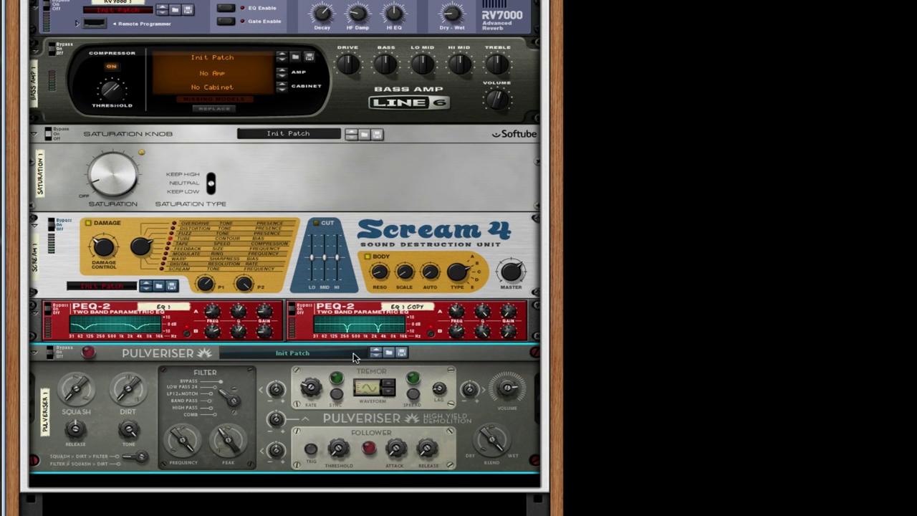
- Load the Staggered Rotary patch into the Pulveriser
left_click(279, 358)
left_click(254, 357)
left_click(390, 353)
scroll(766, 272, "down", 5)
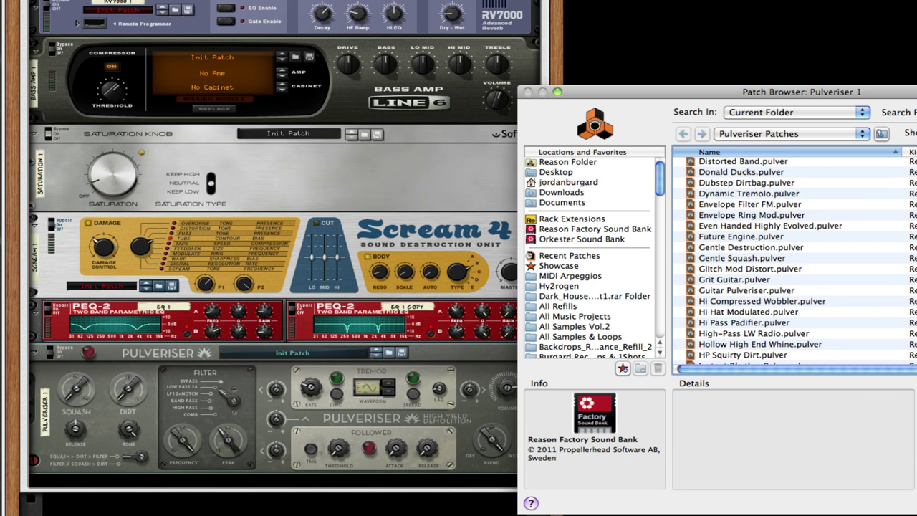
key("Escape")
left_click(305, 358)
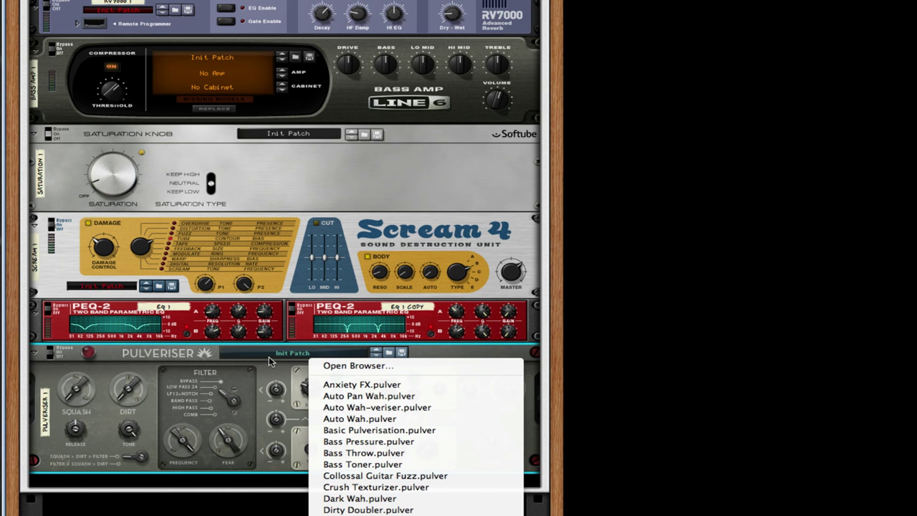
scroll(416, 444, "down", 3)
scroll(416, 473, "down", 10)
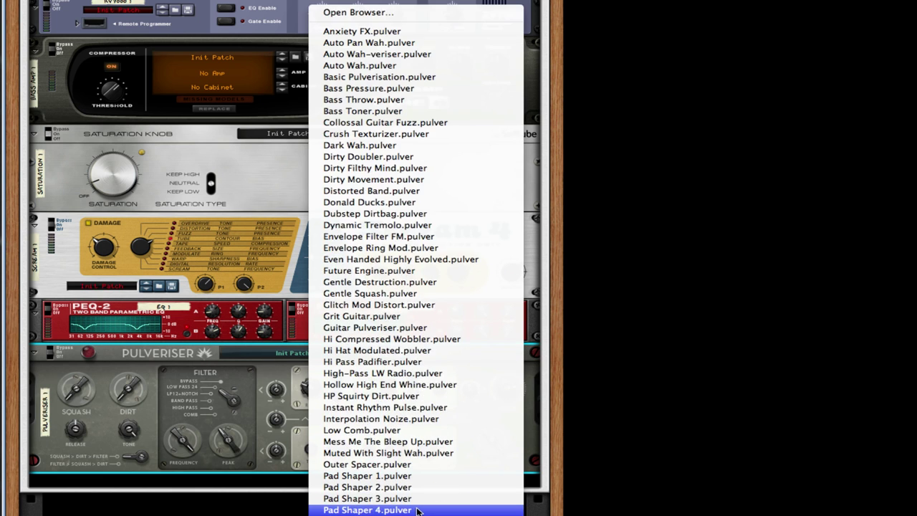
scroll(417, 510, "down", 2)
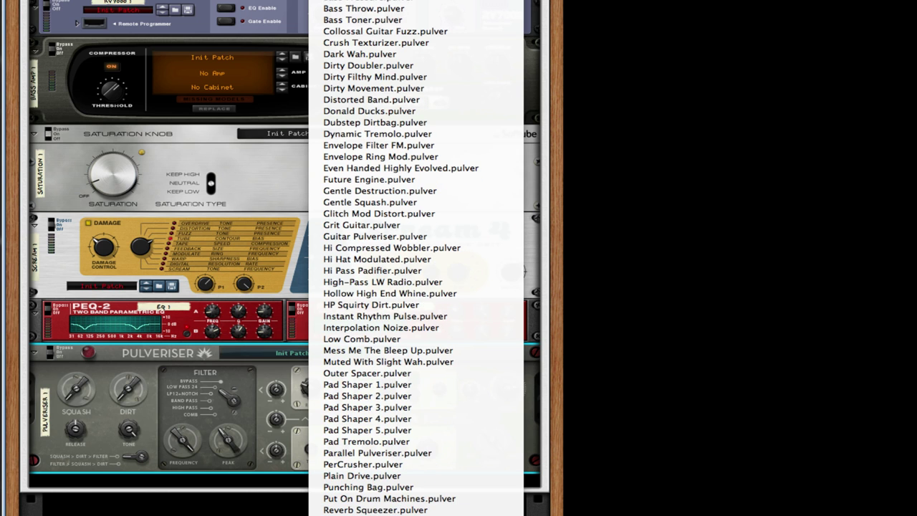
left_click(418, 509)
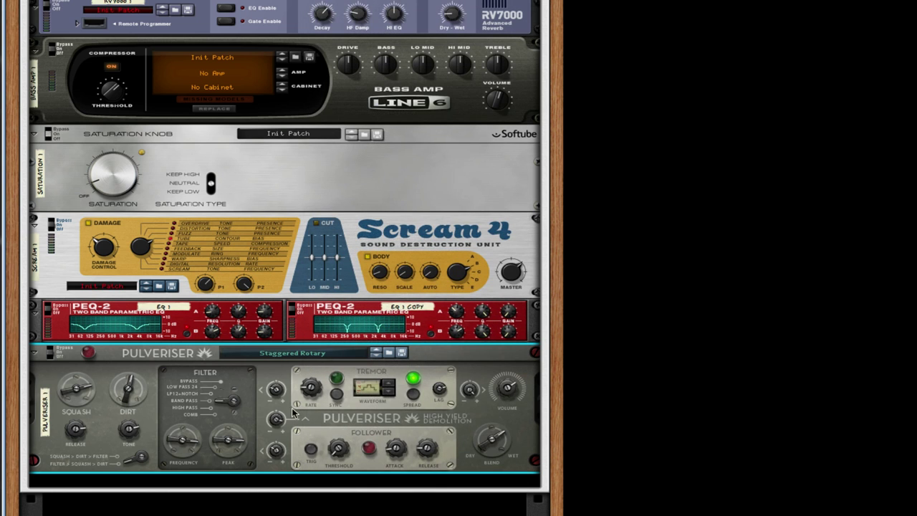
scroll(395, 392, "down", 1)
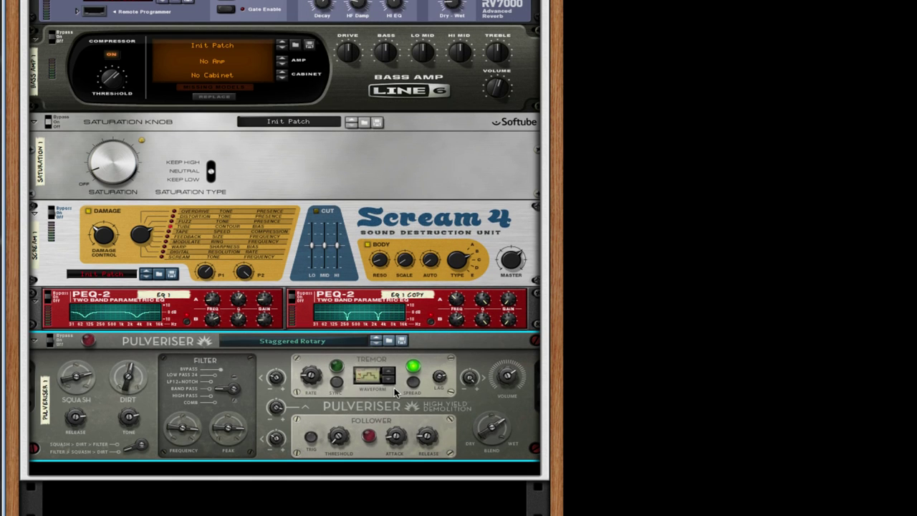
- Add a Spider CV merger/splitter and a Pulsar dual LFO below the Pulveriser
right_click(293, 445)
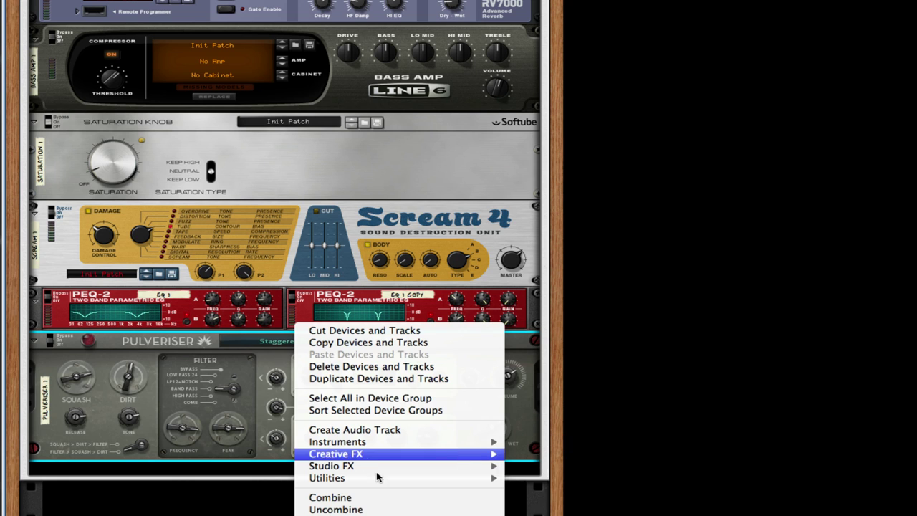
mouse_move(377, 477)
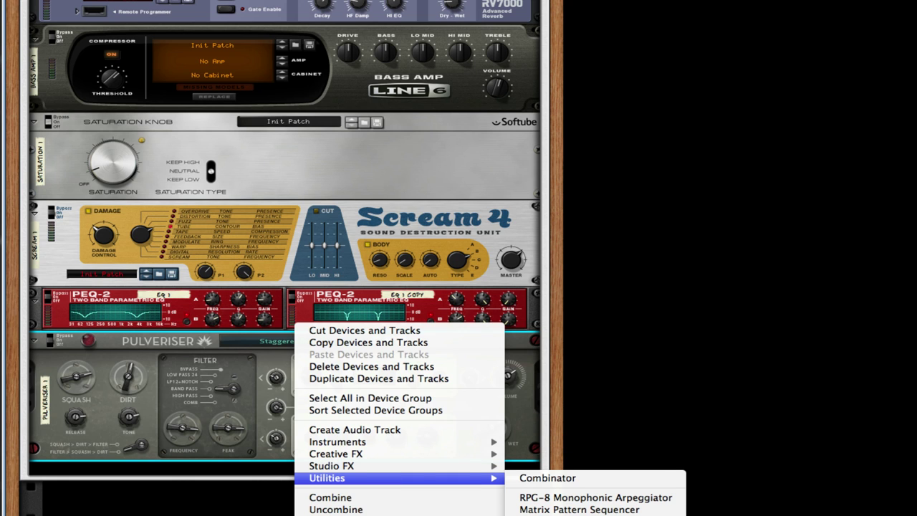
left_click(594, 515)
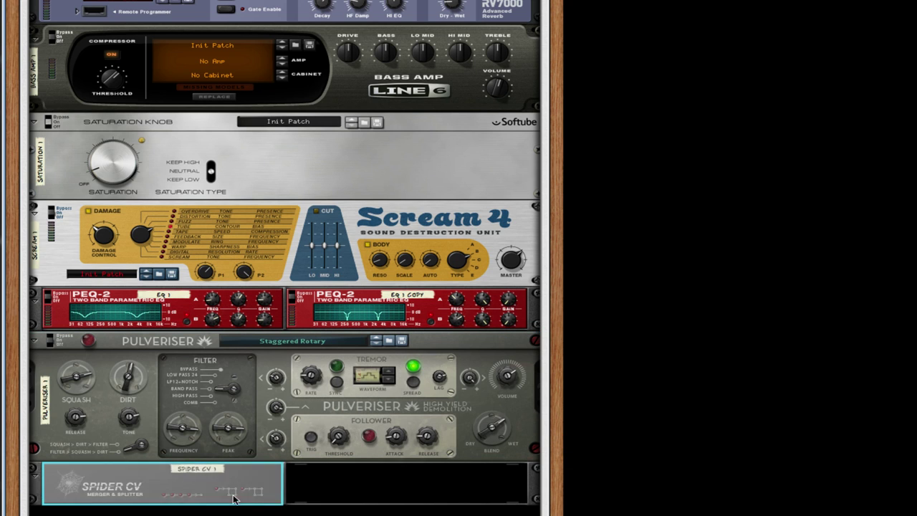
right_click(206, 489)
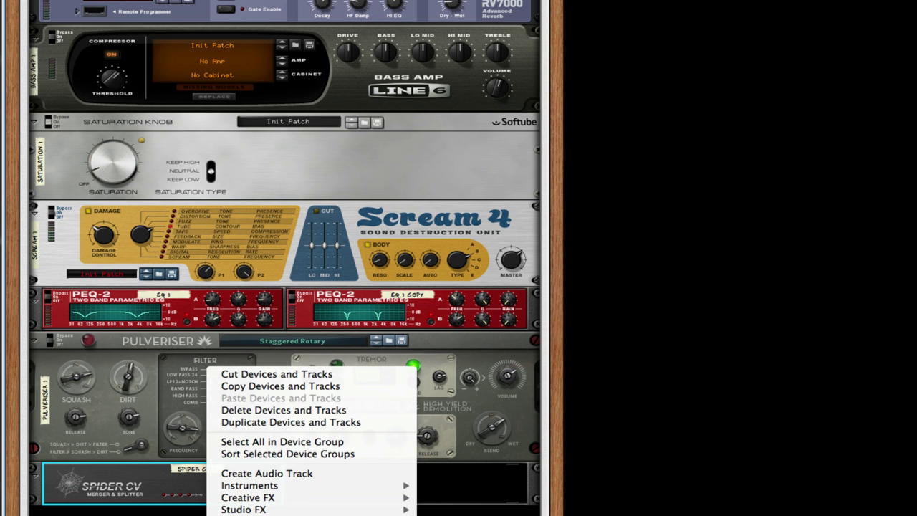
mouse_move(316, 515)
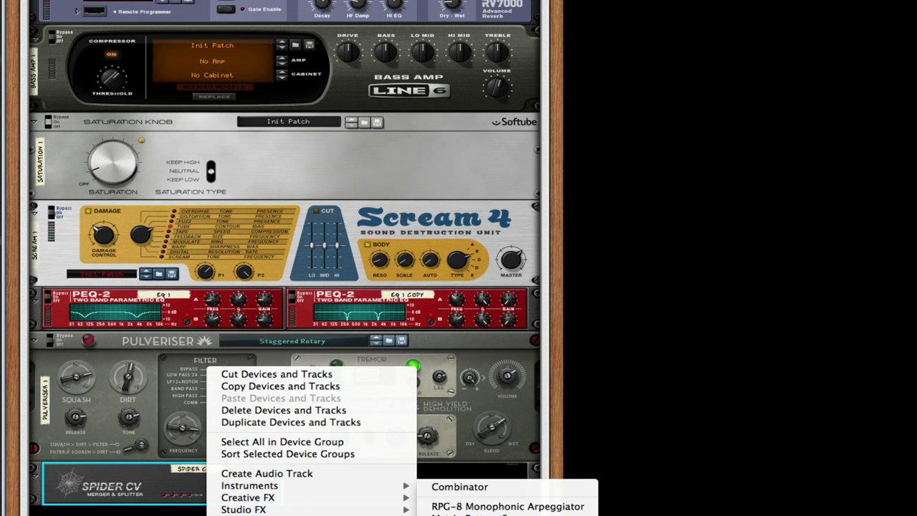
left_click(502, 515)
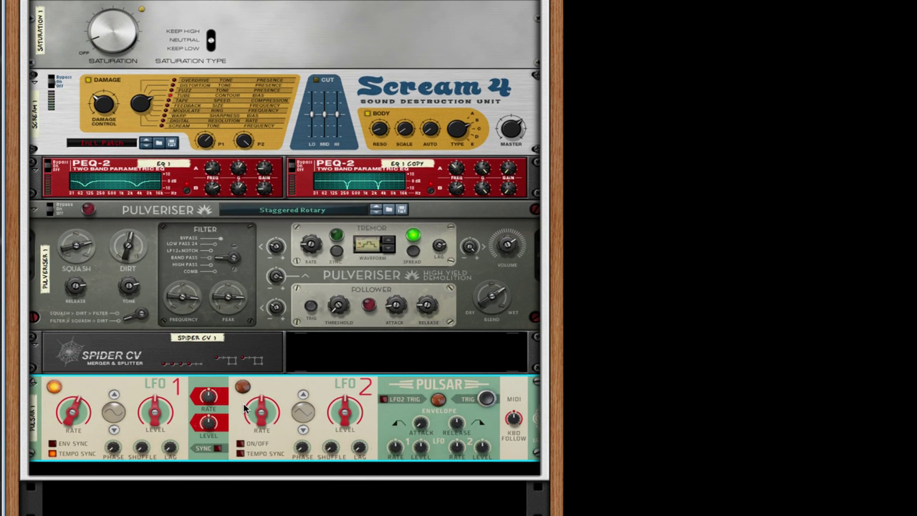
- Add an MClass Maximizer and a Line 6 Bass Amp below the Pulsar
right_click(382, 419)
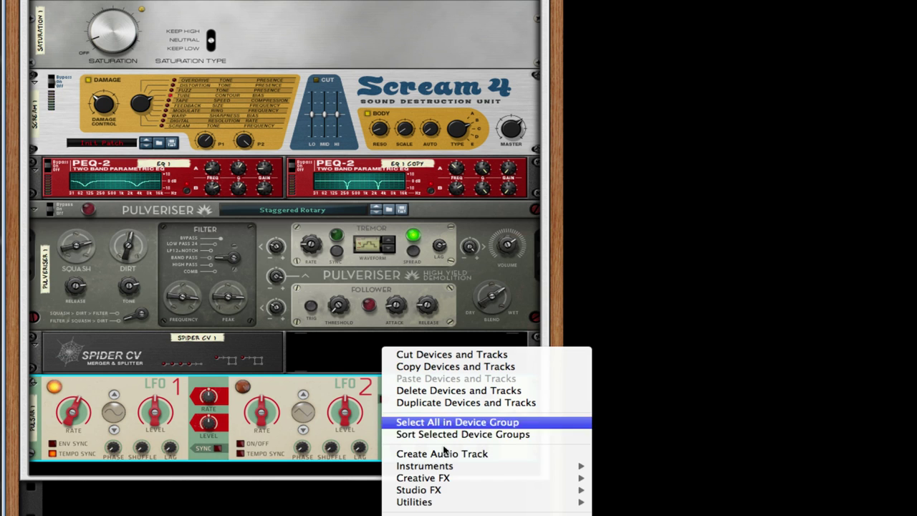
mouse_move(578, 490)
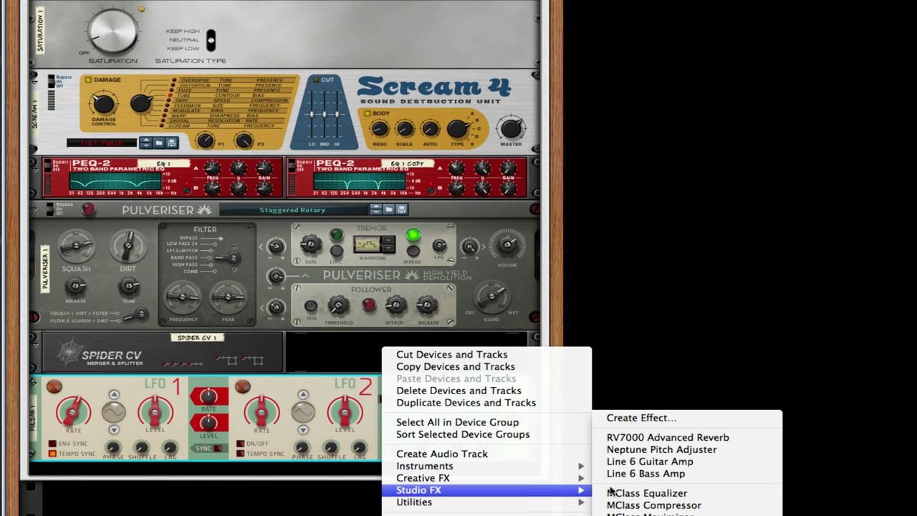
left_click(687, 513)
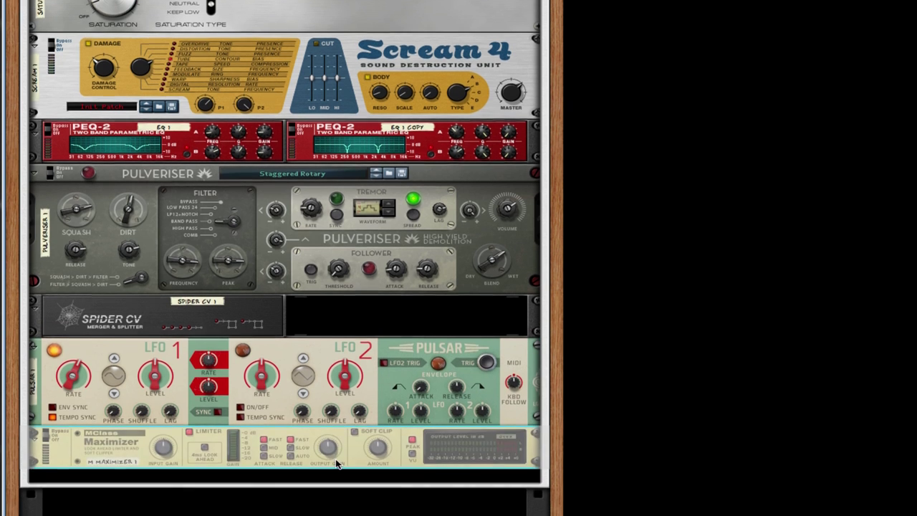
scroll(337, 430, "down", 2)
right_click(355, 272)
mouse_move(436, 416)
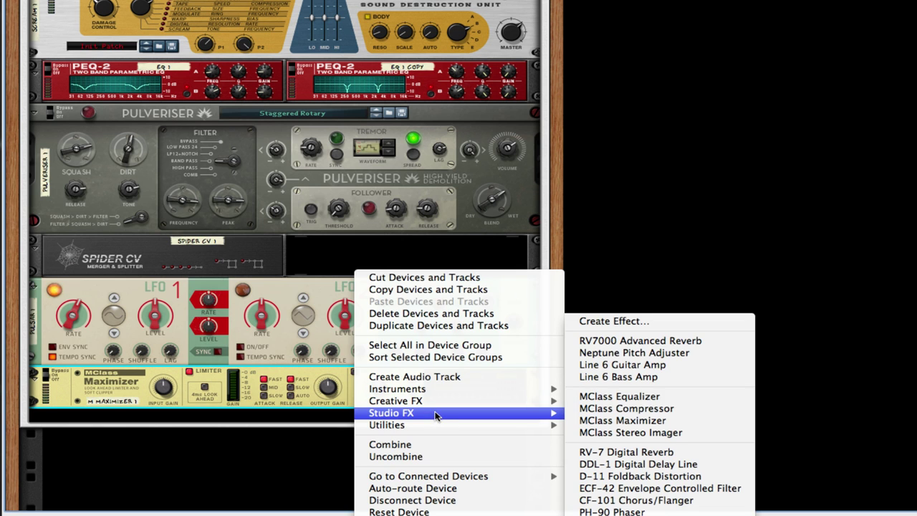
left_click(646, 378)
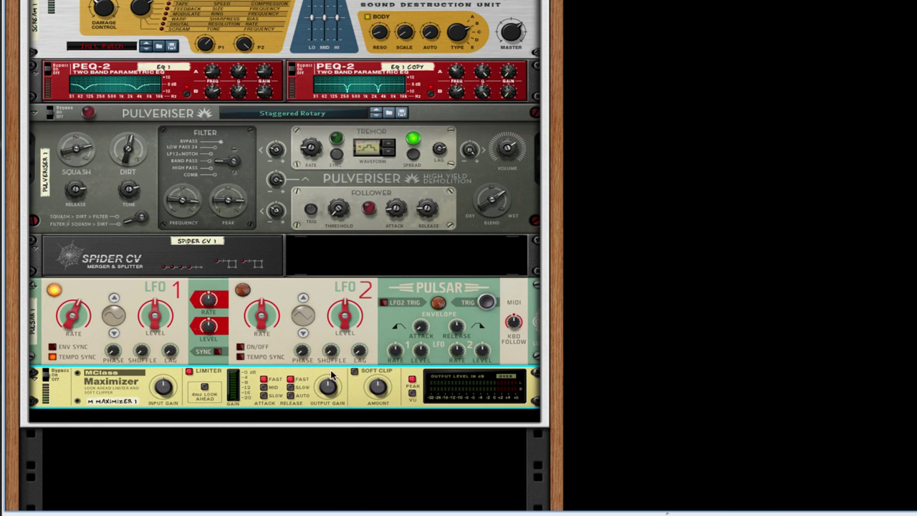
- Set the Maximizer: limiter off, soft clip on at 127, release Auto
left_click(188, 372)
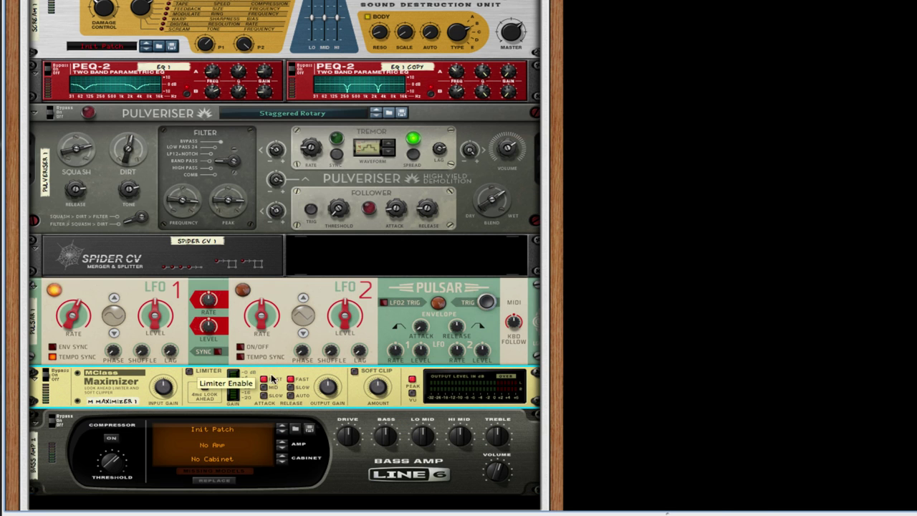
left_click(353, 371)
left_click_drag(378, 398, 378, 372)
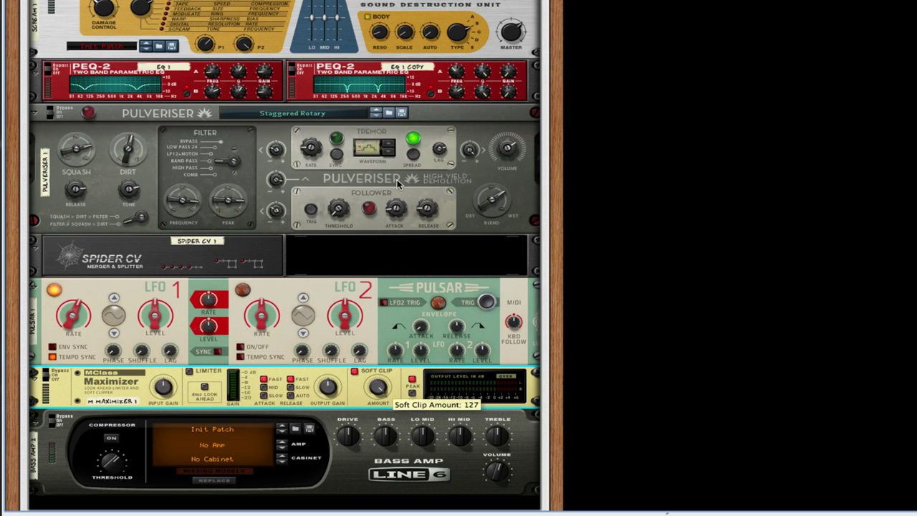
left_click(291, 394)
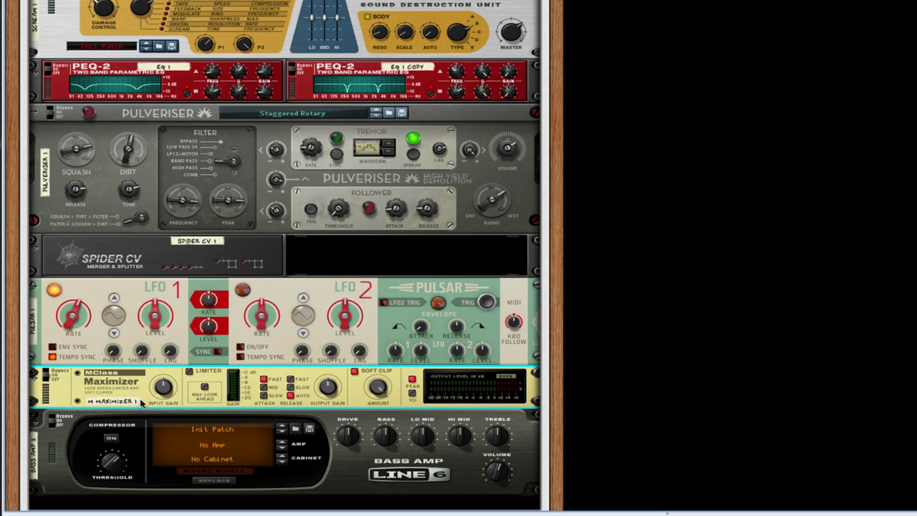
- Turn on the Bass Amp compressor and give Pulsar LFO 1 a new waveform and 1/8 synced rate
left_click(113, 439)
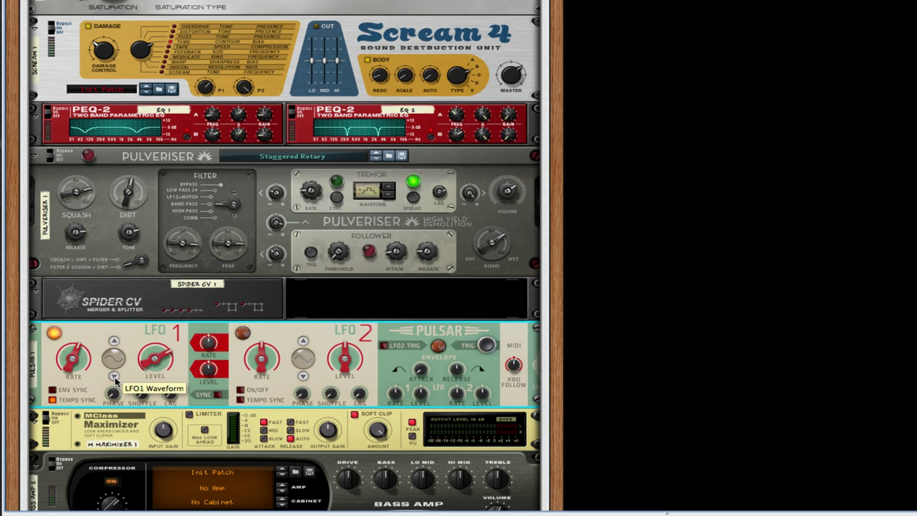
left_click(114, 340)
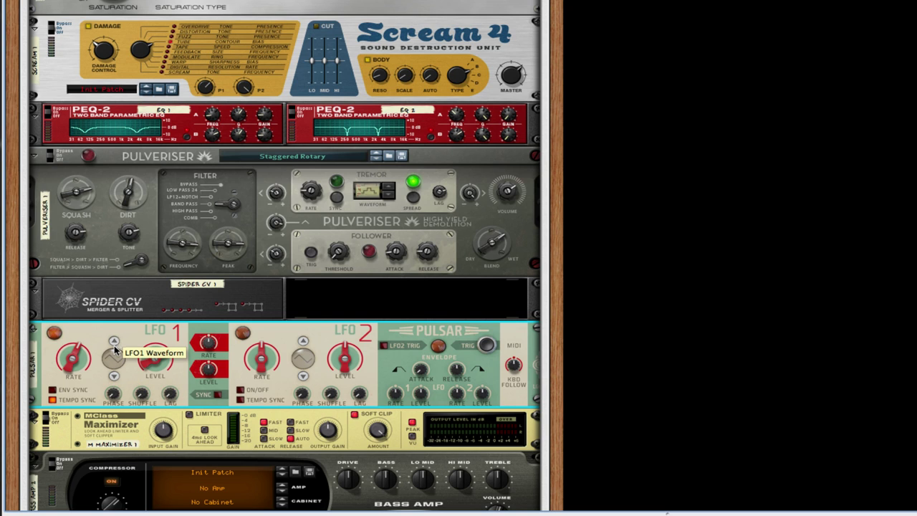
left_click_drag(71, 357, 70, 362)
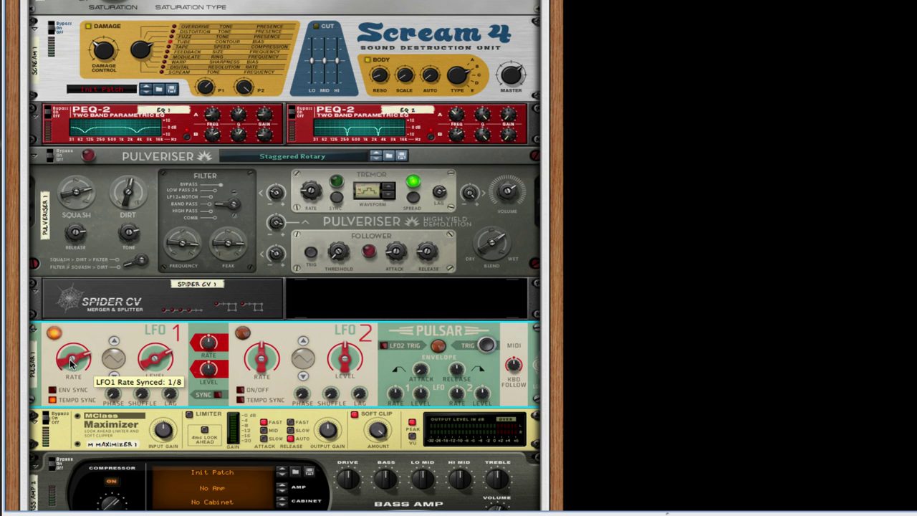
scroll(368, 341, "down", 5)
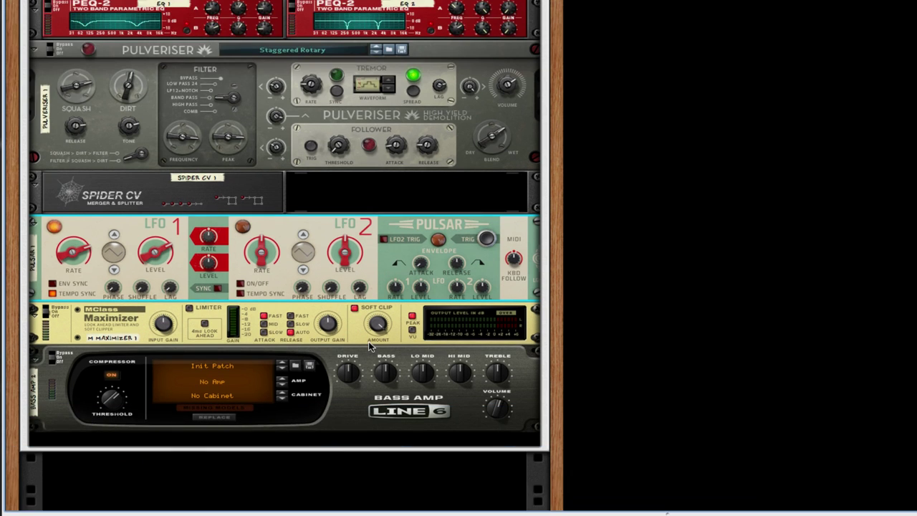
scroll(370, 347, "up", 5)
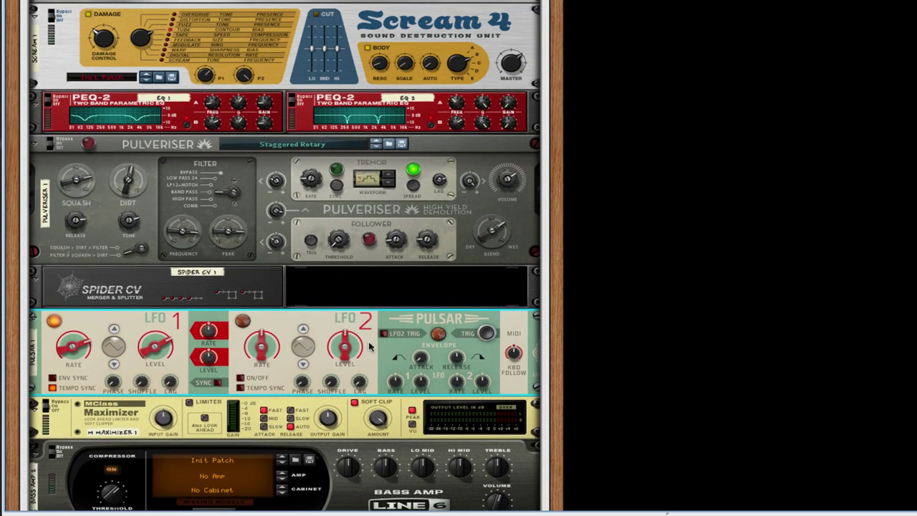
scroll(368, 341, "up", 5)
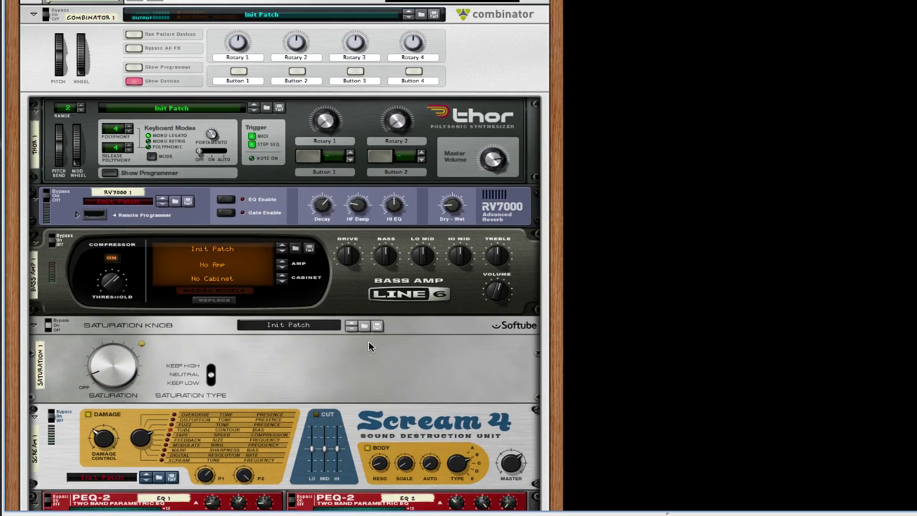
- On the rack's back, move the Bass Amp below the RV7000 and auto-route its cables
key("Tab")
scroll(442, 192, "down", 10)
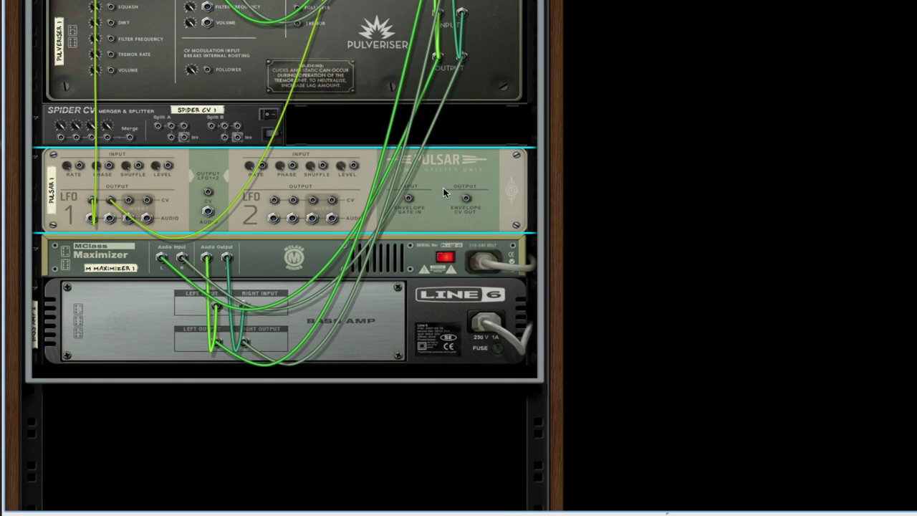
scroll(442, 192, "up", 3)
scroll(443, 192, "up", 4)
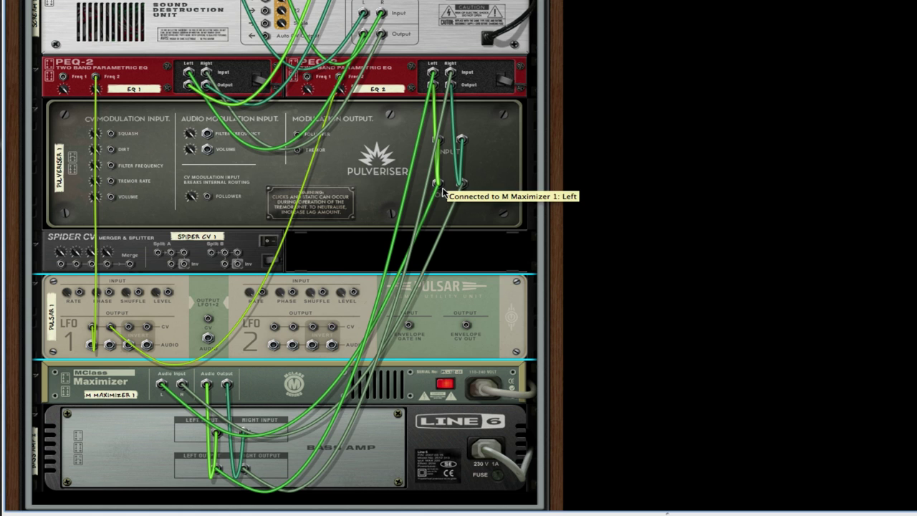
left_click_drag(215, 478, 176, 444)
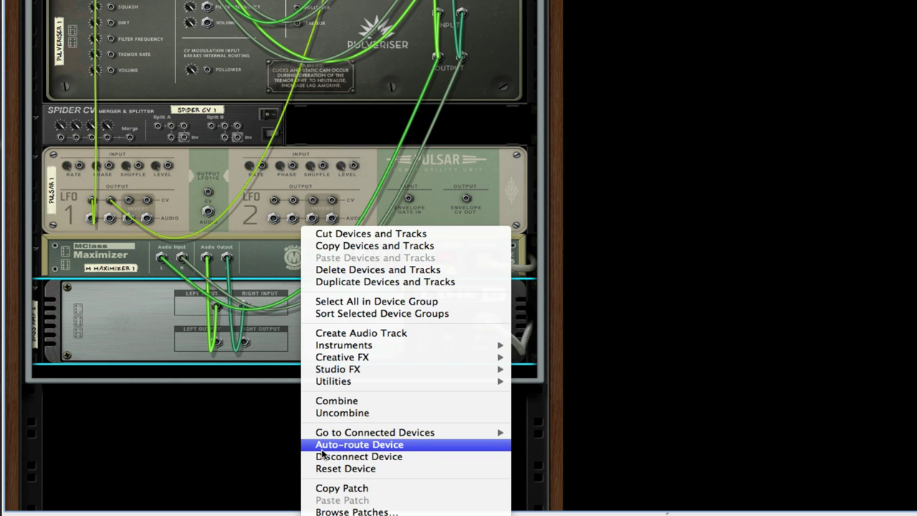
left_click(322, 450)
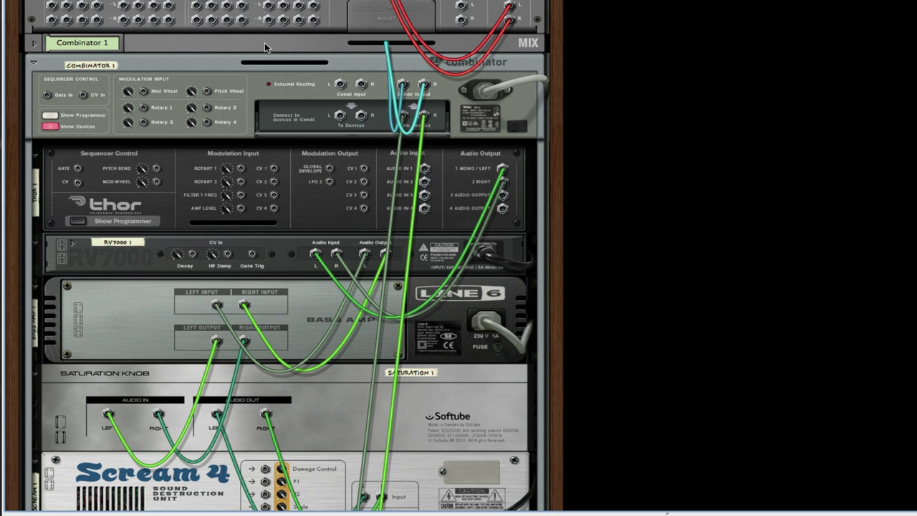
- Unfold the Combinator 1 mixer channel, flip the rack to the front, and select the channel above
left_click(34, 43)
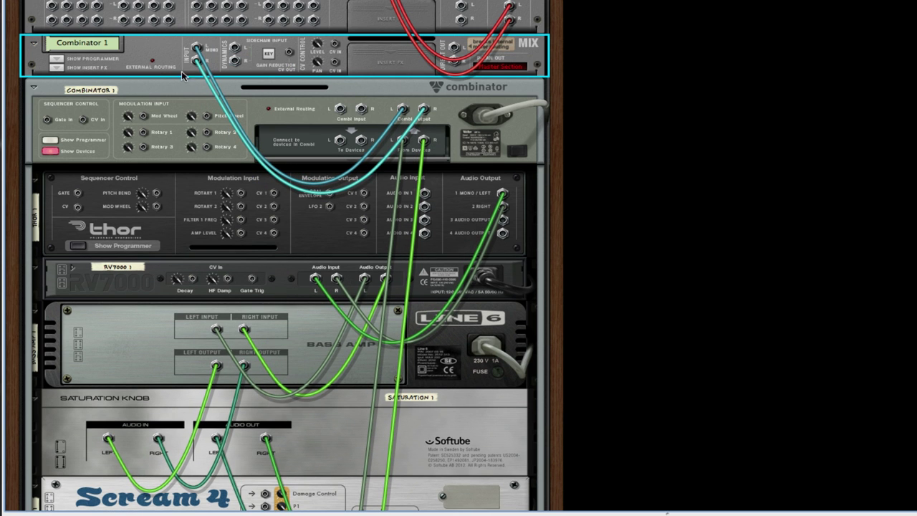
key("Tab")
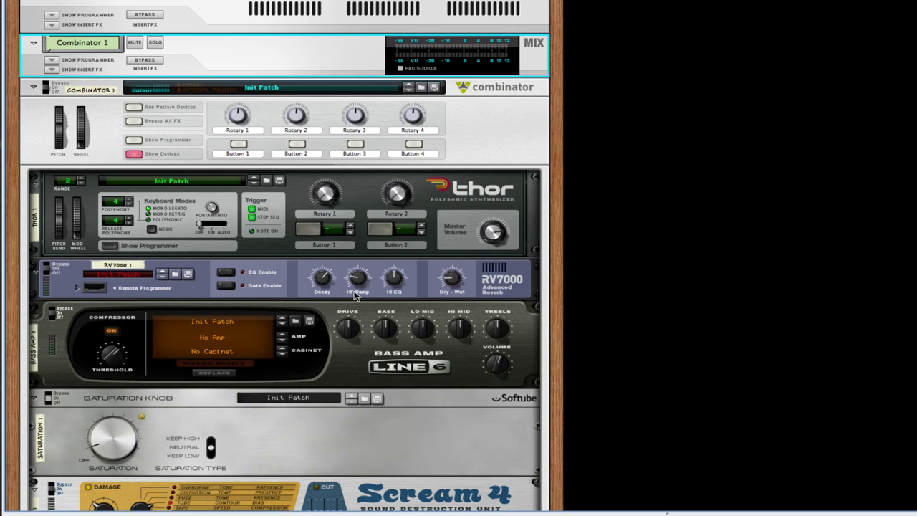
scroll(356, 296, "down", 1)
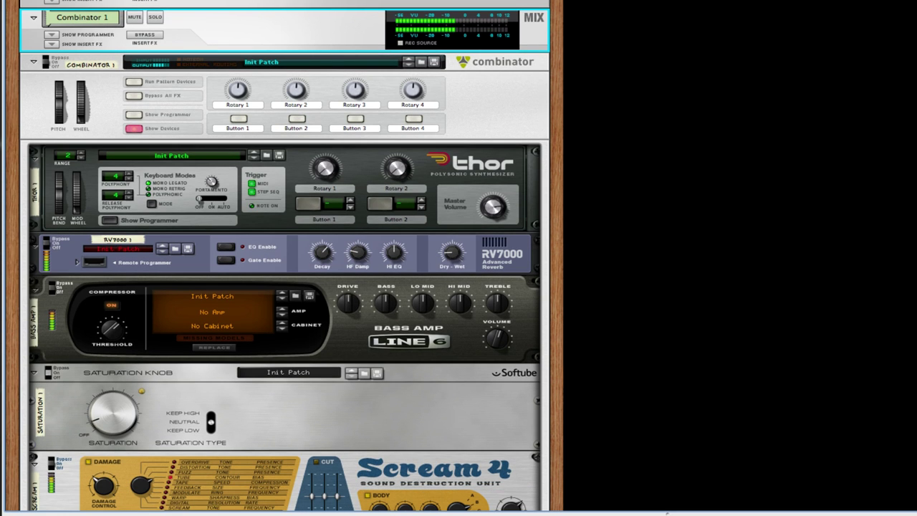
key("Up")
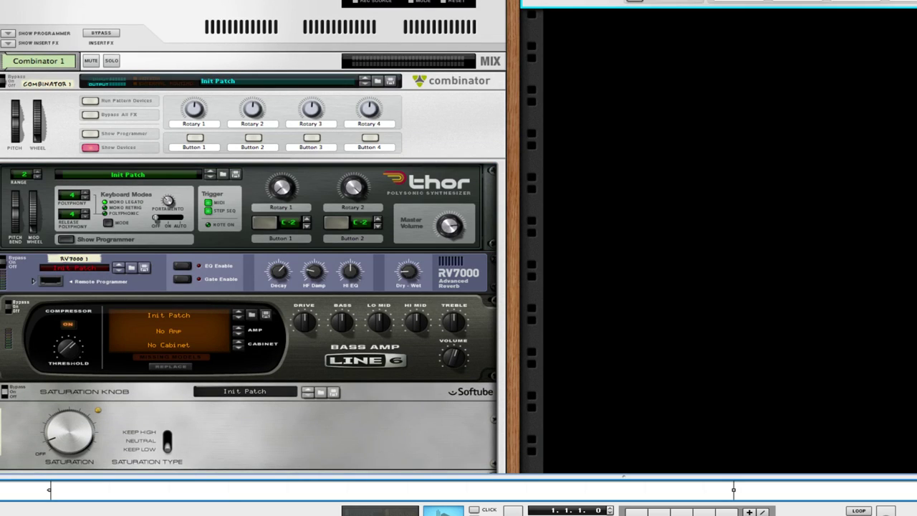
- Record-arm the Combinator 2 track, hide the sequencer, and scroll to the Trance Chord 2 Combinator
left_click_drag(492, 476, 491, 302)
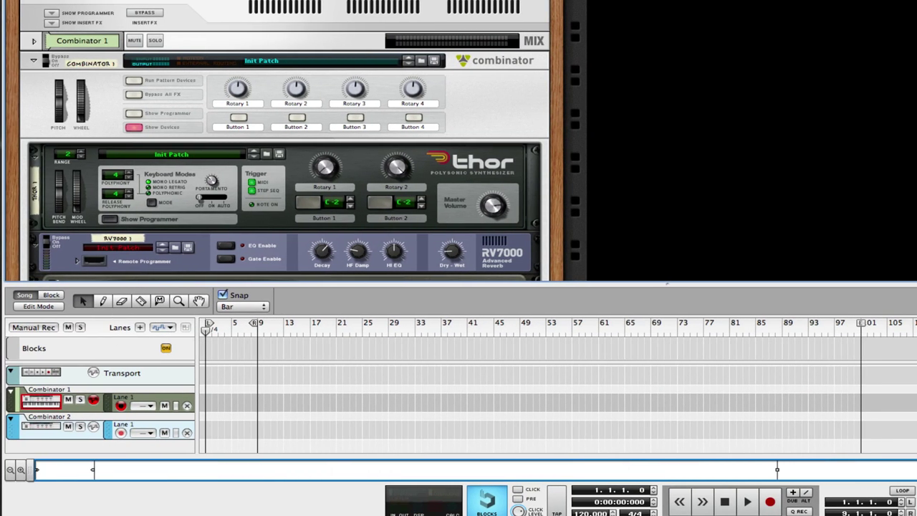
left_click(118, 435)
left_click_drag(330, 283, 368, 453)
scroll(286, 227, "down", 1)
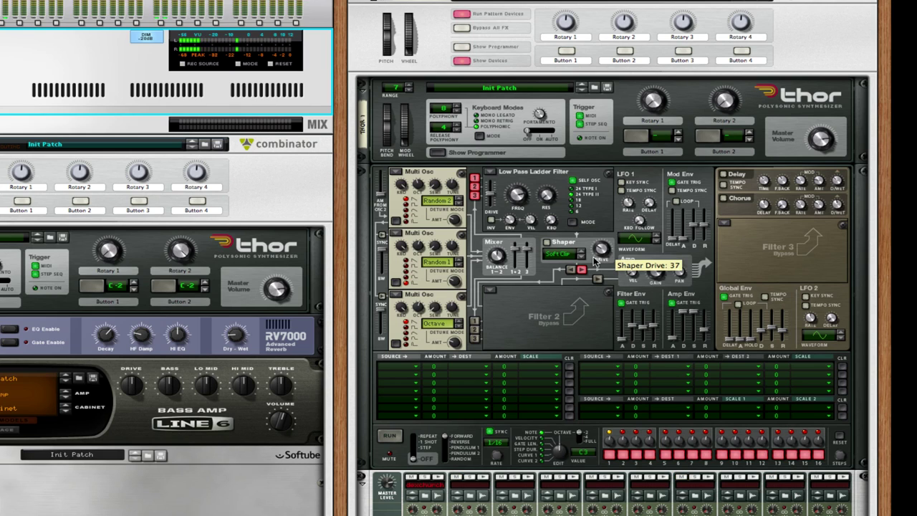
scroll(653, 320, "down", 10)
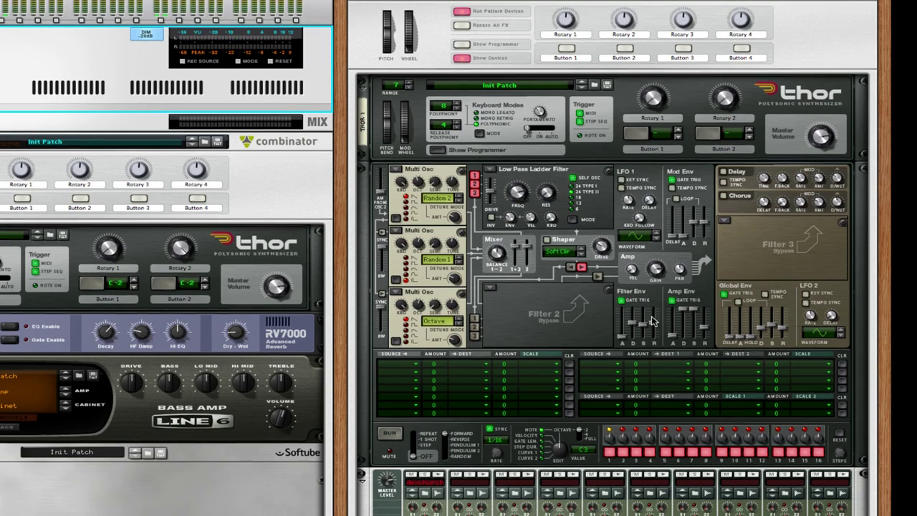
scroll(654, 320, "up", 10)
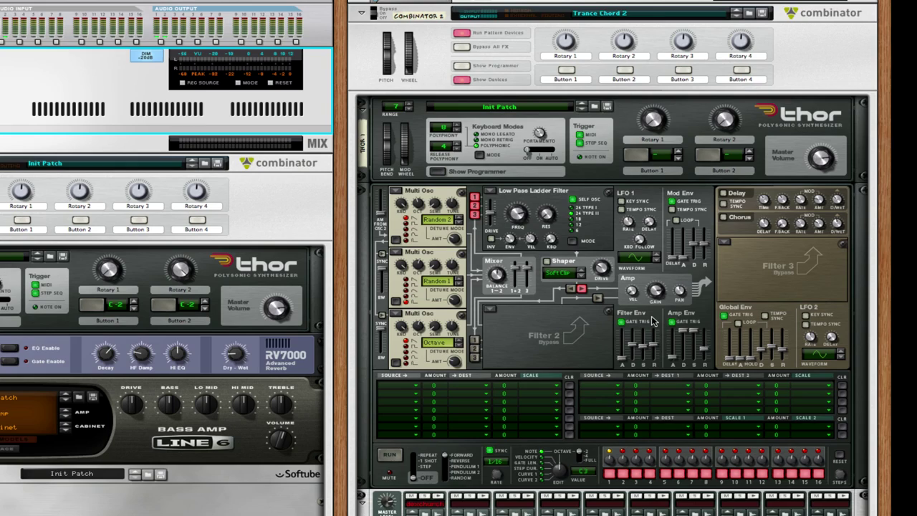